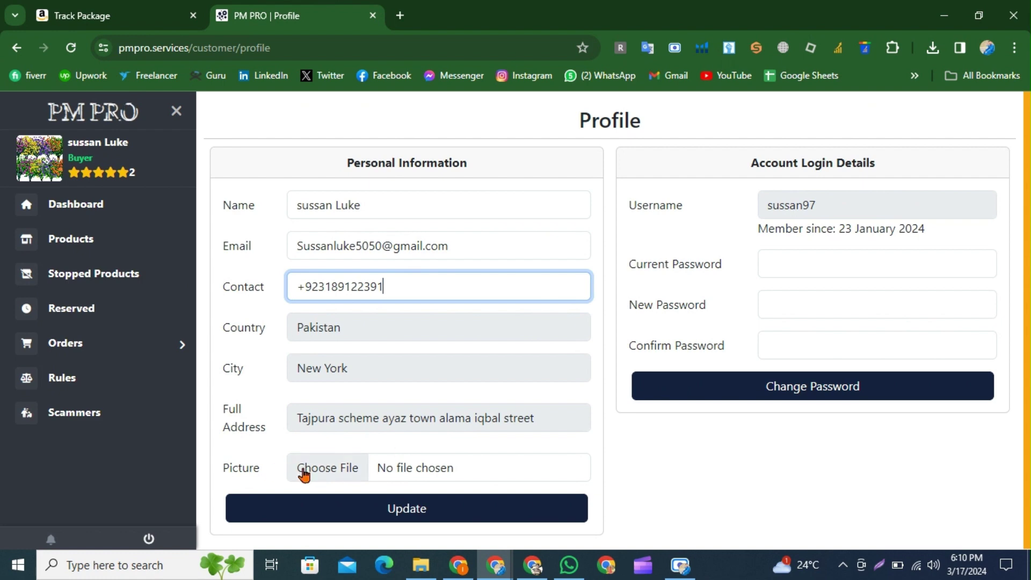
# - Upload the image 71UFmInLV5L._AC_SL1500_ from Downloads as the profile picture and update the personal information
pyautogui.click(336, 473)
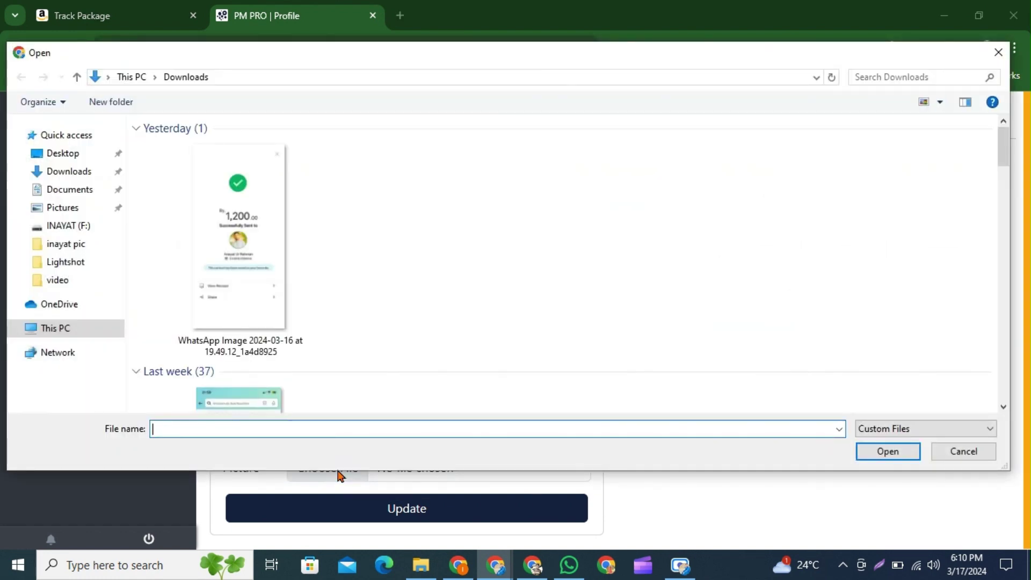
pyautogui.moveTo(1004, 157); pyautogui.dragTo(1005, 244)
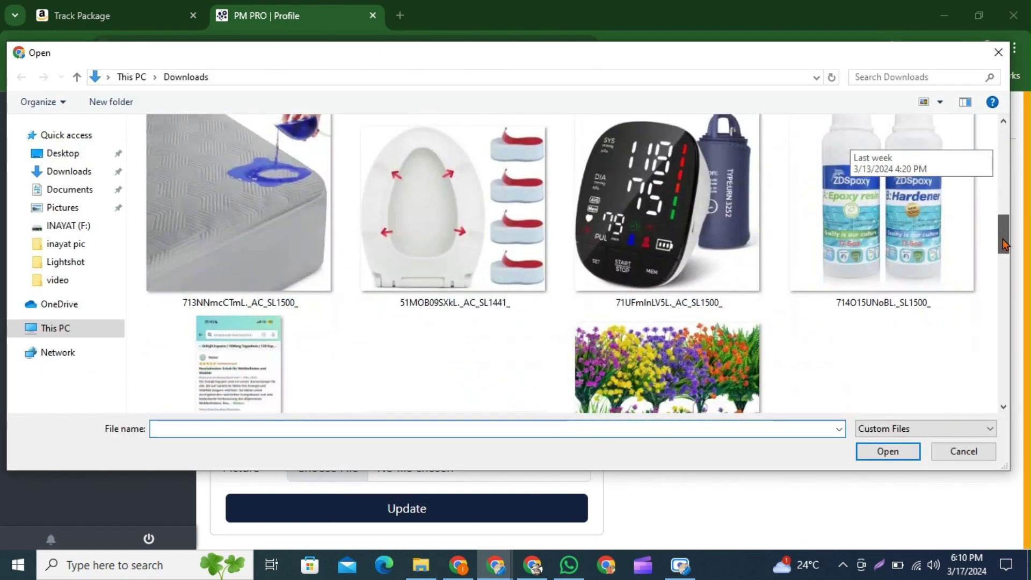
pyautogui.click(681, 219)
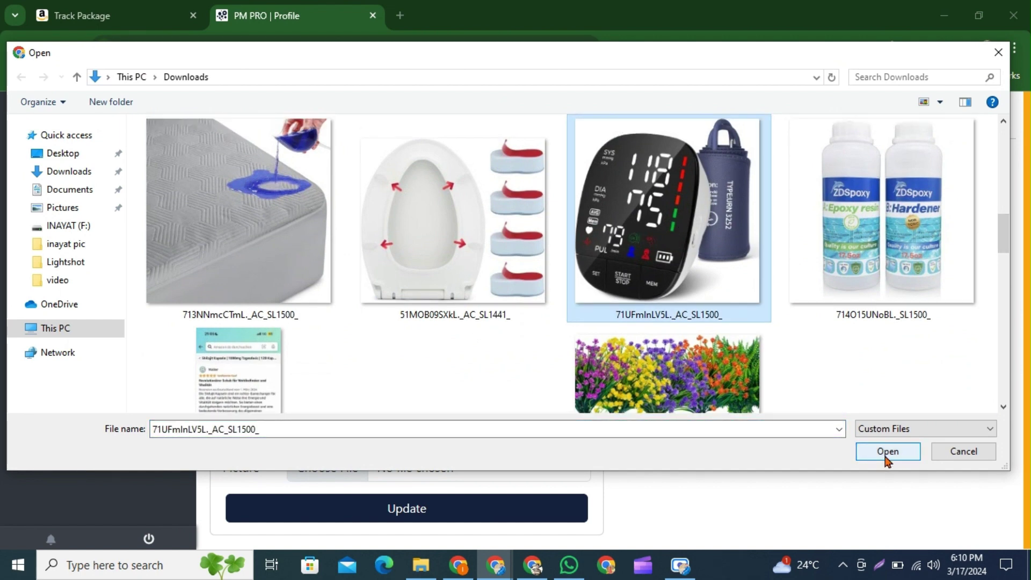
pyautogui.click(886, 453)
pyautogui.click(452, 519)
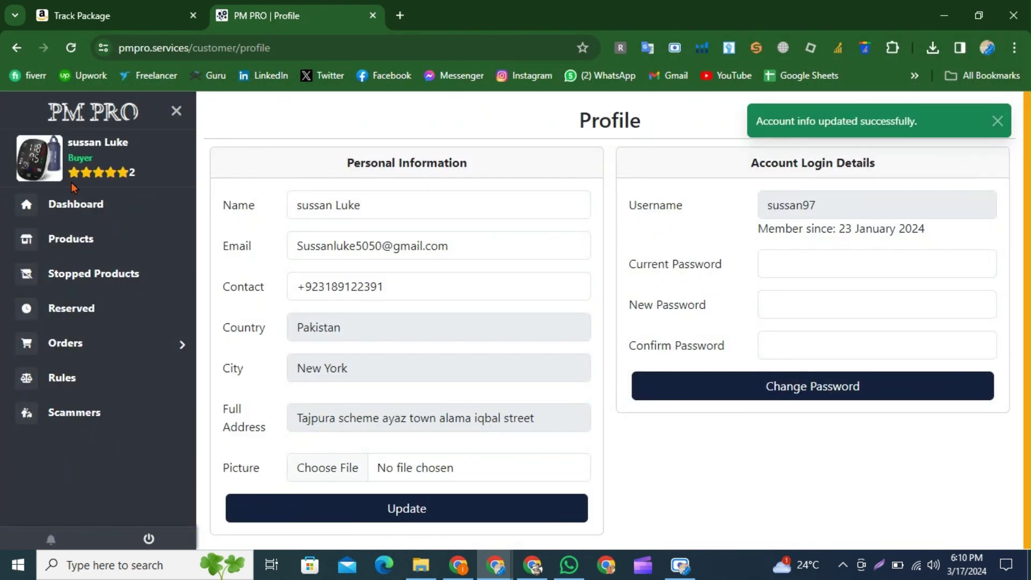
pyautogui.click(801, 301)
pyautogui.click(812, 343)
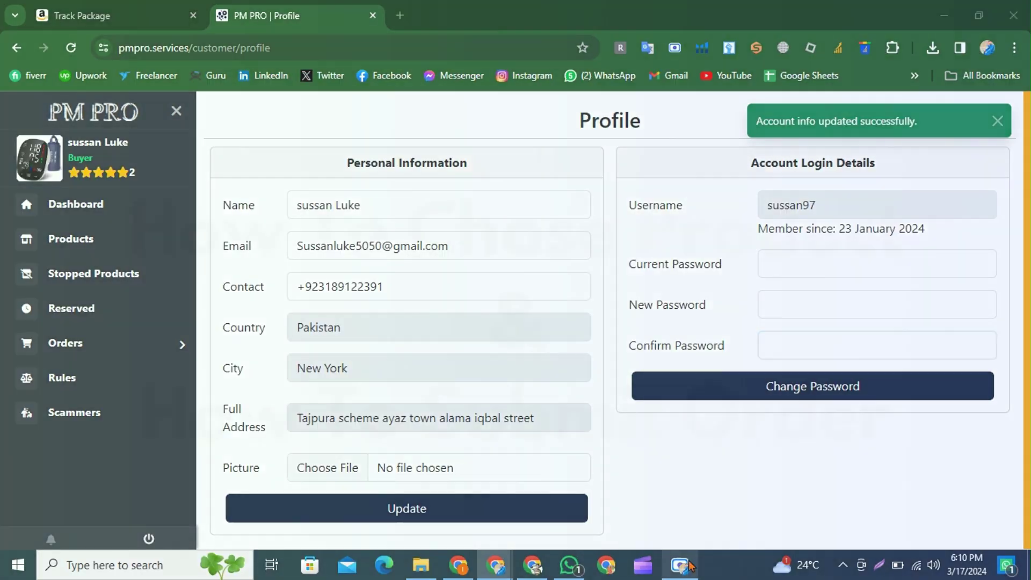
pyautogui.click(681, 564)
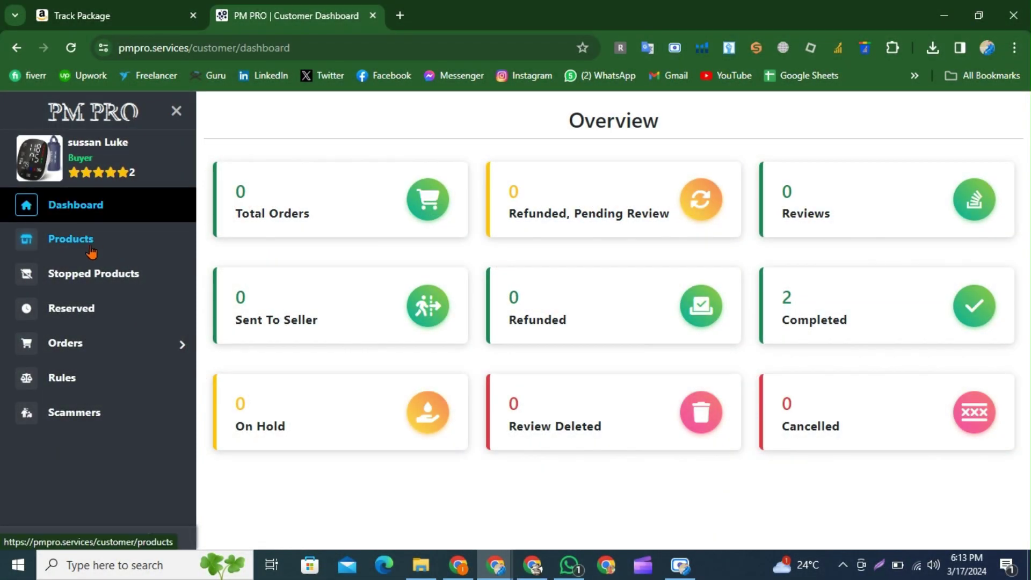
# - Open the list of available products
pyautogui.click(91, 250)
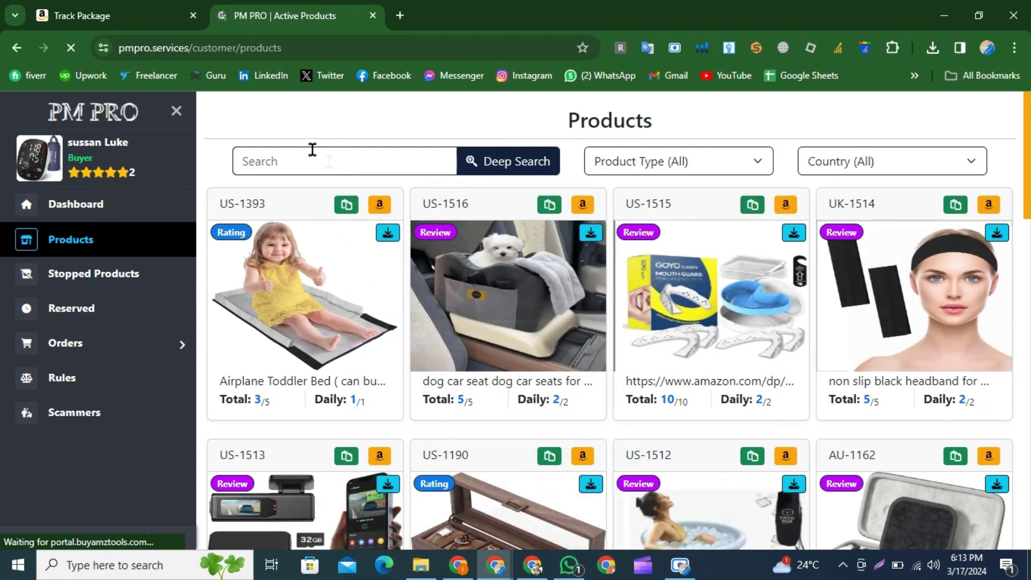
pyautogui.click(316, 151)
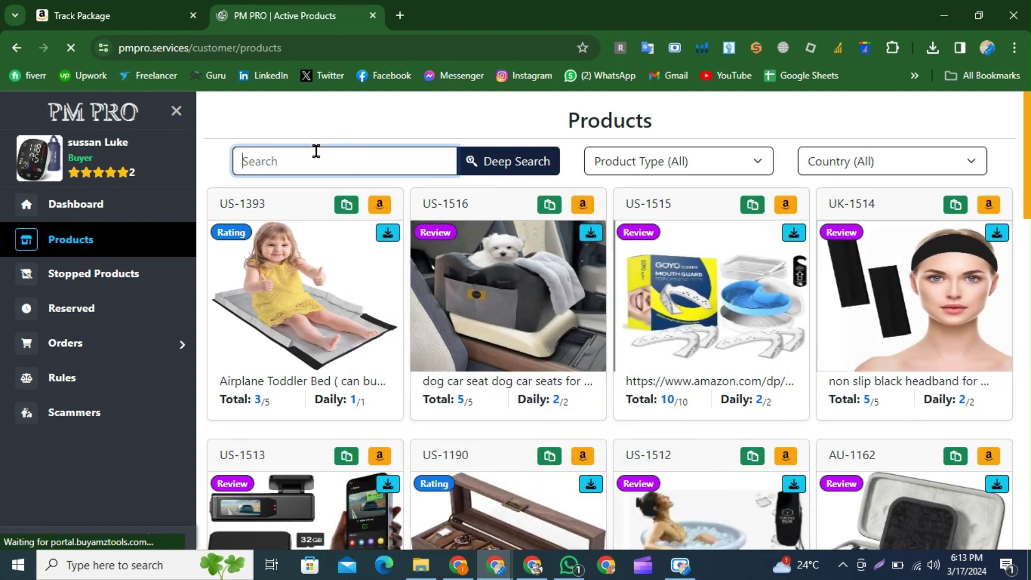
pyautogui.write('1515')
pyautogui.press('BackSpace')
pyautogui.press('BackSpace')
pyautogui.press('BackSpace')
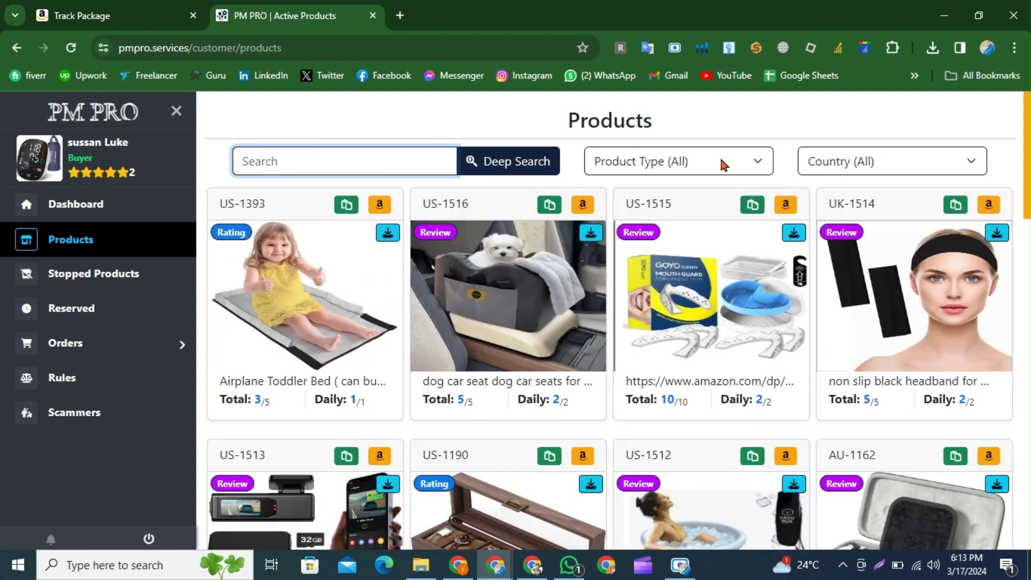
# - Filter the products by the Review product type and by United Kingdom as the country
pyautogui.click(720, 160)
pyautogui.click(700, 236)
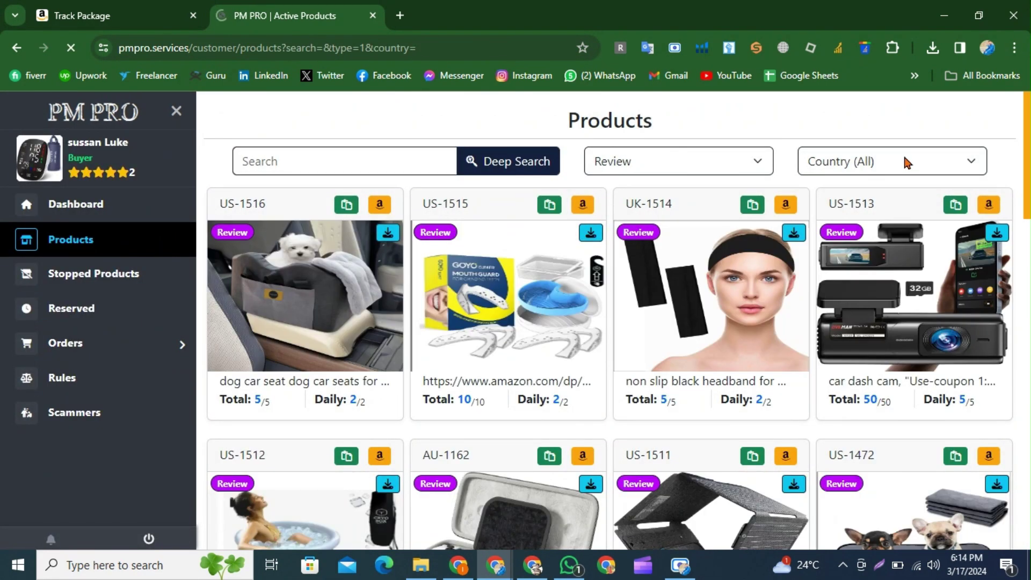
pyautogui.click(904, 154)
pyautogui.click(882, 202)
pyautogui.click(908, 163)
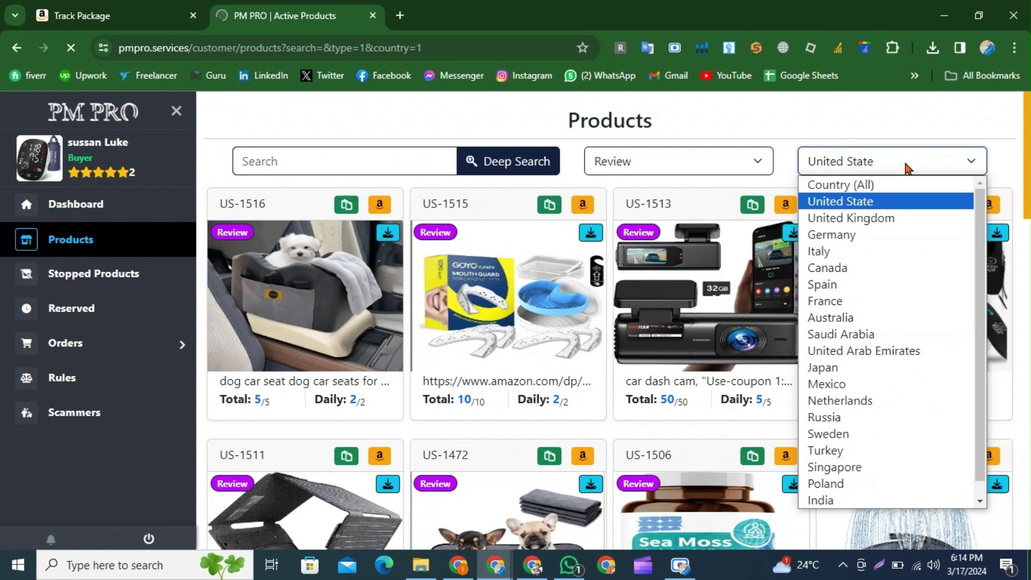
pyautogui.click(903, 221)
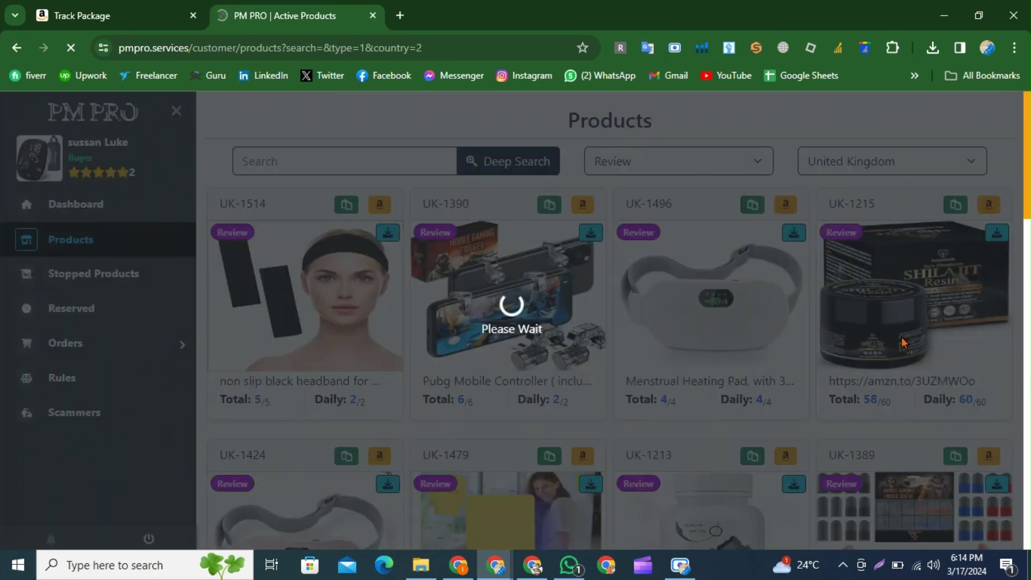
# - Read through the details, instructions and refund conditions of product UK-1215 and reserve it
pyautogui.scroll(-1, 701, 250)
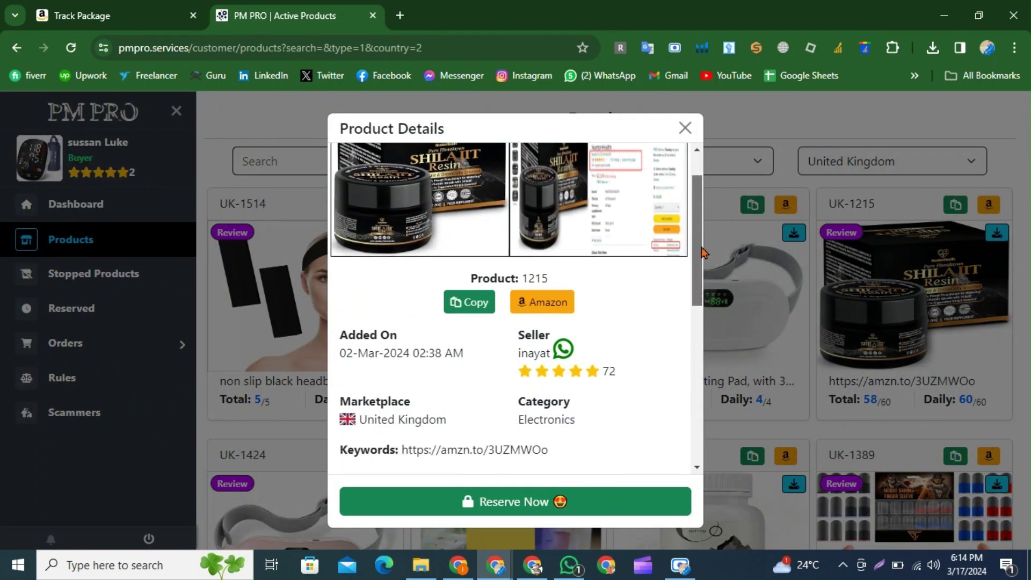
pyautogui.scroll(-3, 638, 324)
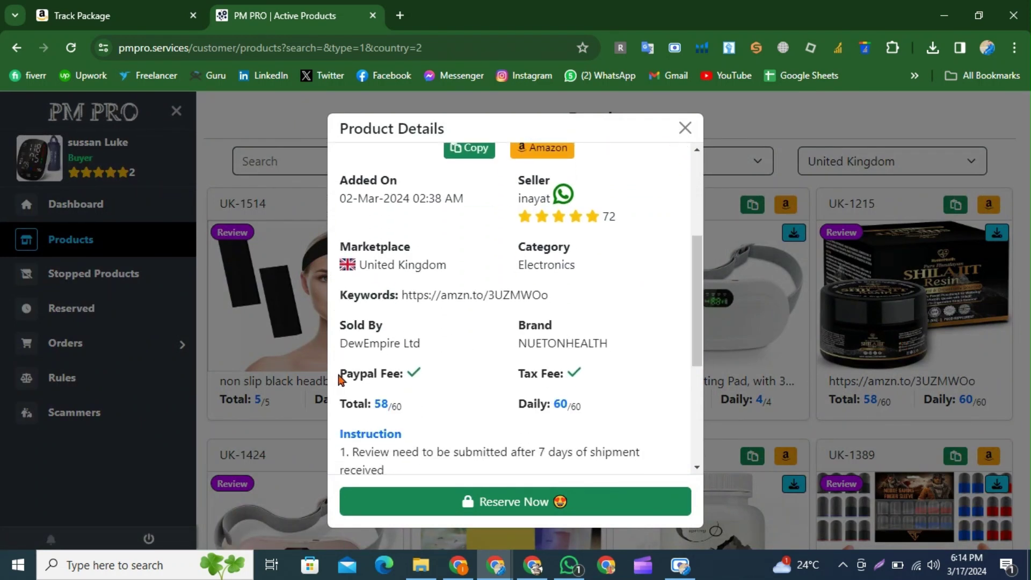
pyautogui.scroll(-3, 697, 354)
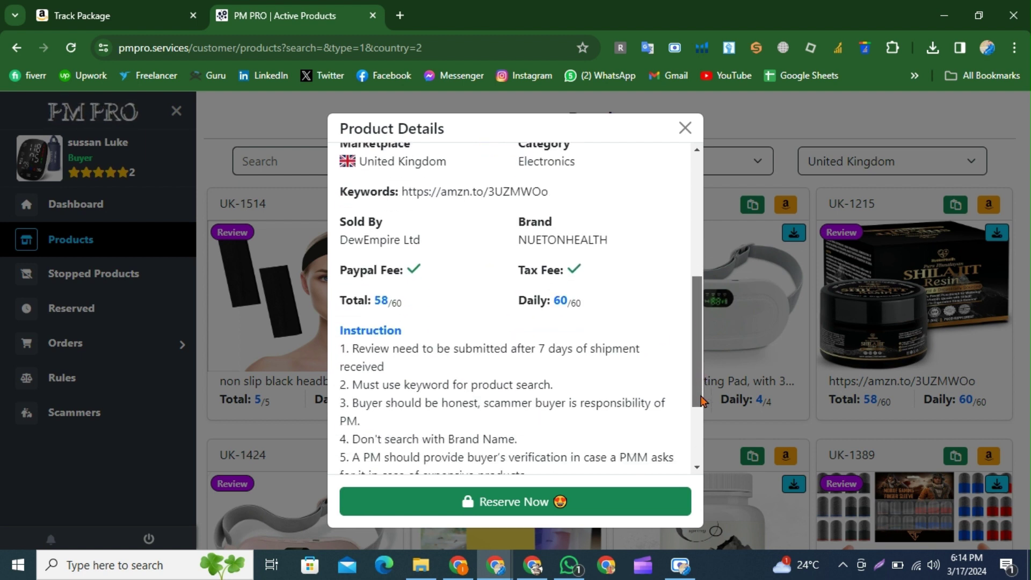
pyautogui.scroll(-2, 697, 399)
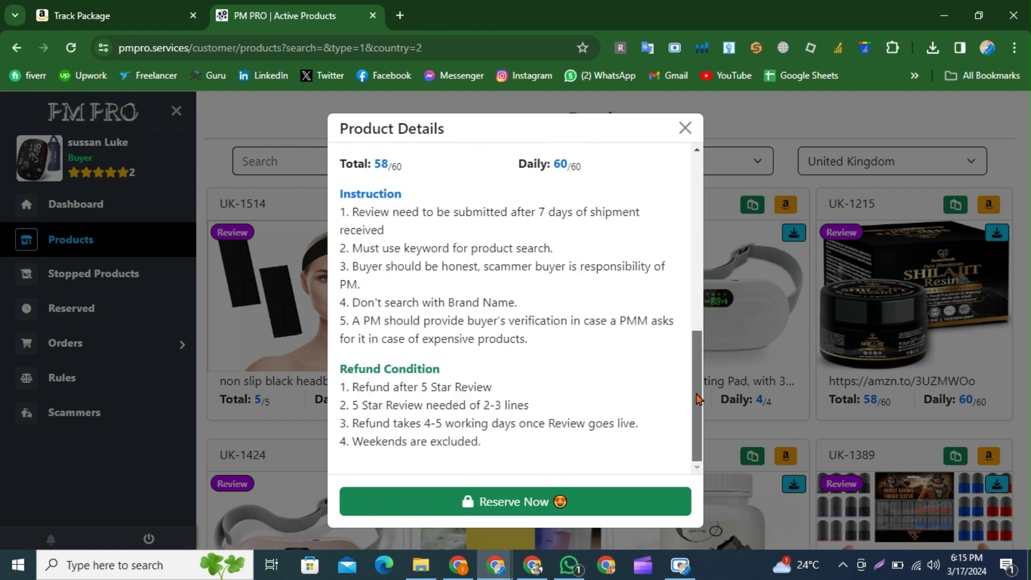
pyautogui.click(523, 502)
# - Go to the reserved products and examine the details and refund conditions of the reserved UK-1215, then close them
pyautogui.click(87, 319)
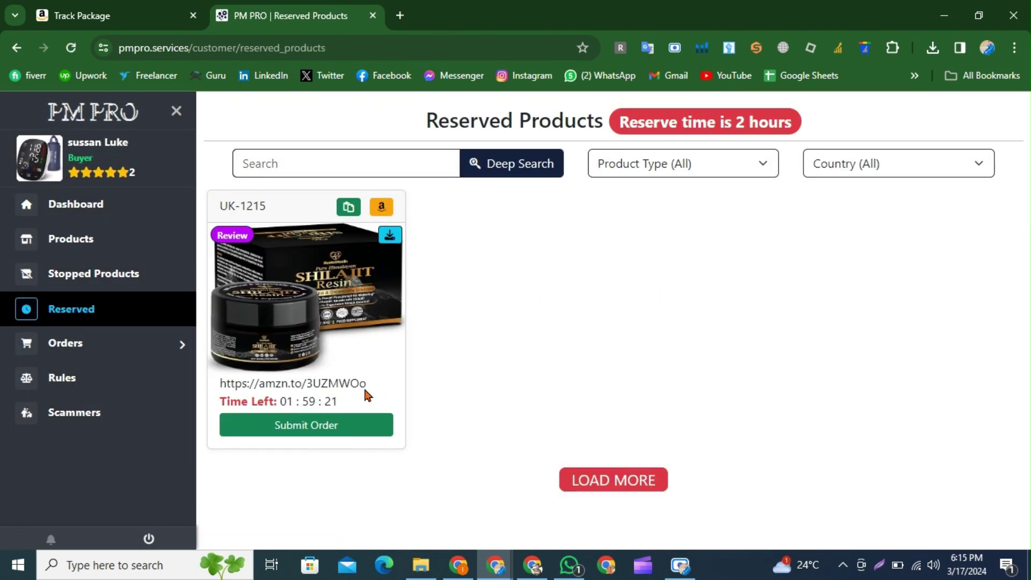
pyautogui.click(321, 327)
pyautogui.moveTo(694, 275); pyautogui.dragTo(708, 462)
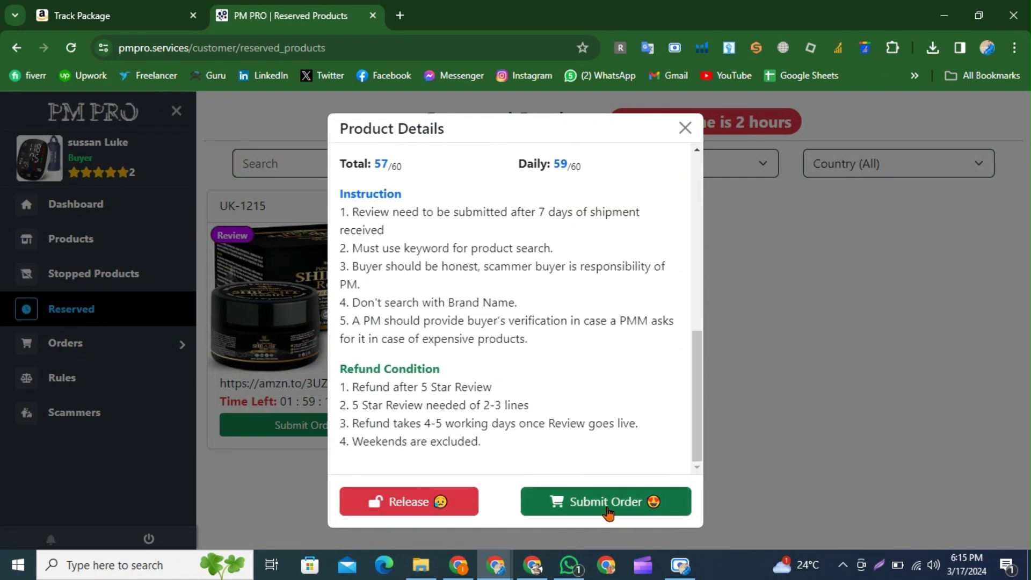
pyautogui.click(684, 130)
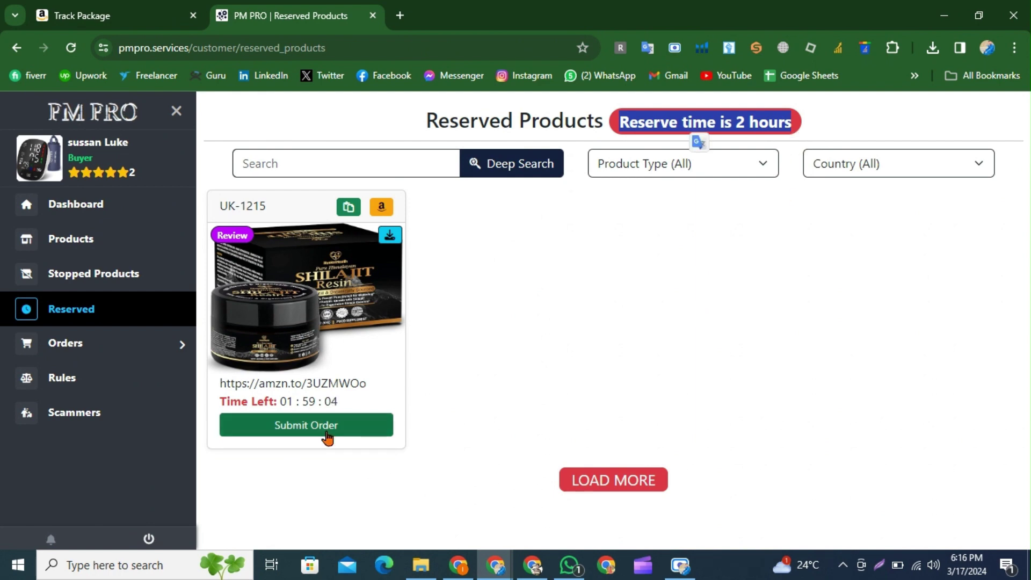
# - Start submitting an order for the reserved UK-1215 and attach the Amazon order details screenshot from Downloads
pyautogui.click(304, 428)
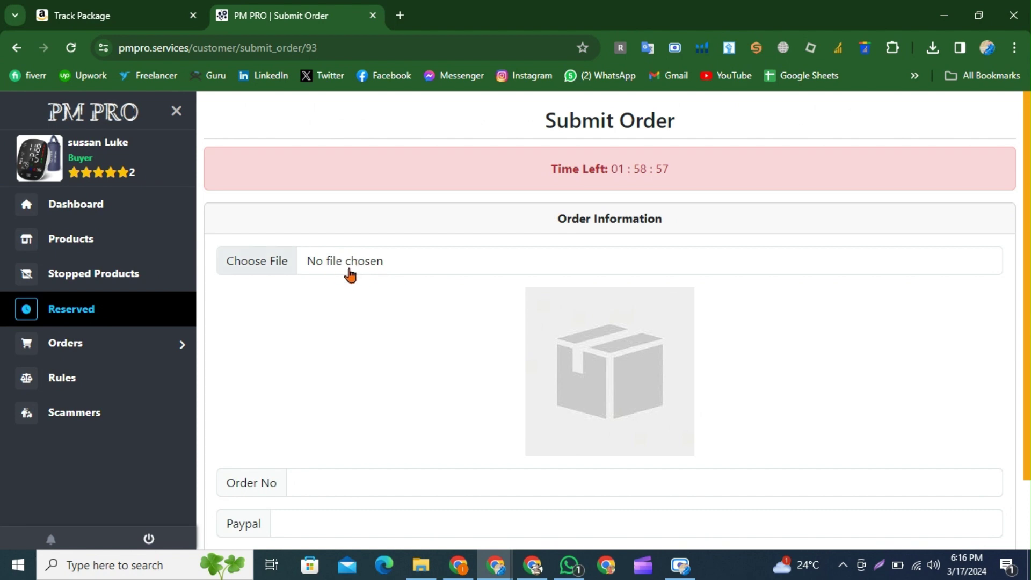
pyautogui.click(349, 264)
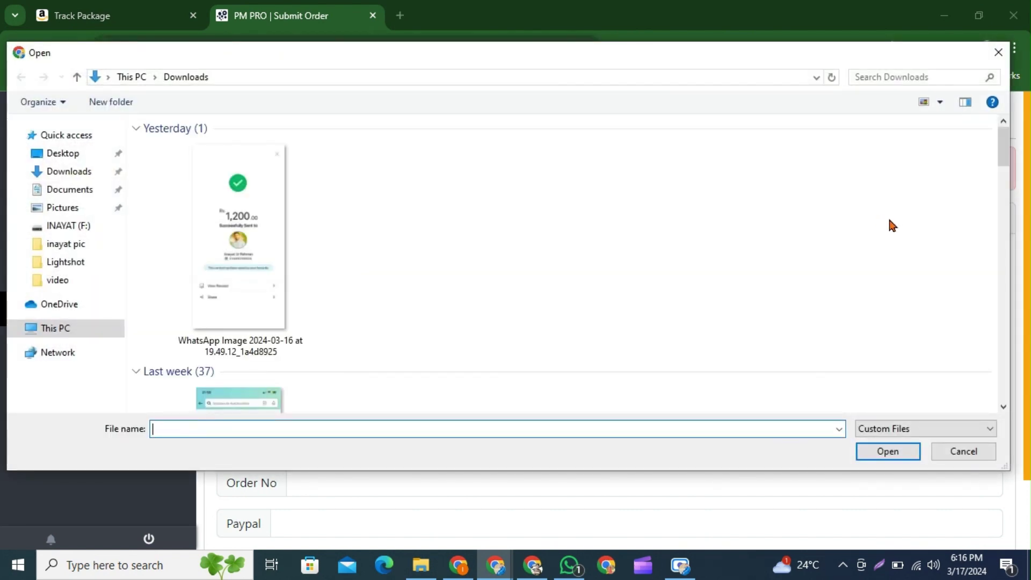
pyautogui.moveTo(1007, 166); pyautogui.dragTo(1009, 287)
pyautogui.doubleClick(253, 255)
pyautogui.scroll(-3, 844, 254)
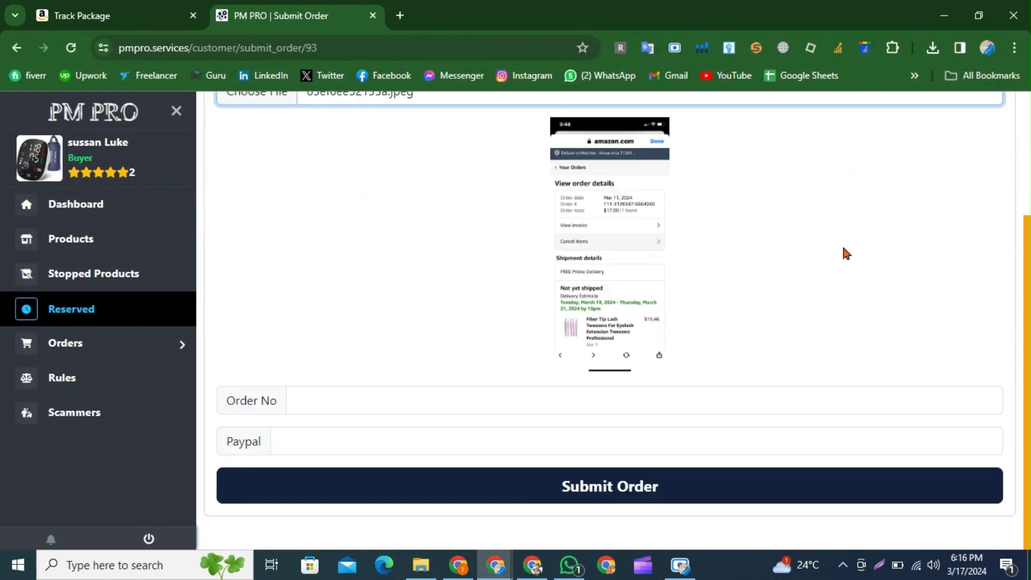
# - Fill in the order number and the PayPal e-mail from the saved suggestions and submit the order
pyautogui.click(389, 406)
pyautogui.click(376, 438)
pyautogui.click(376, 440)
pyautogui.click(395, 491)
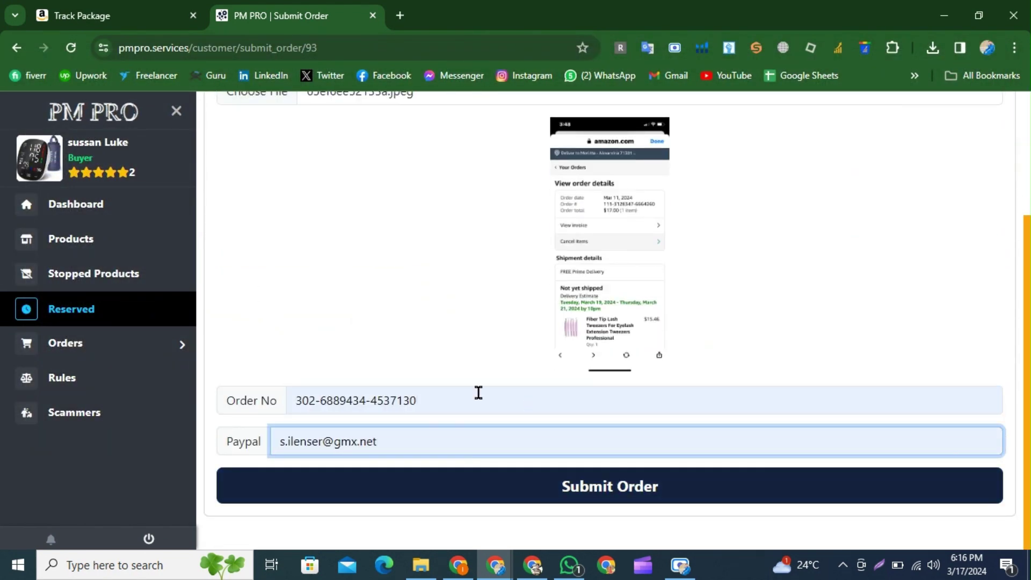
pyautogui.click(588, 497)
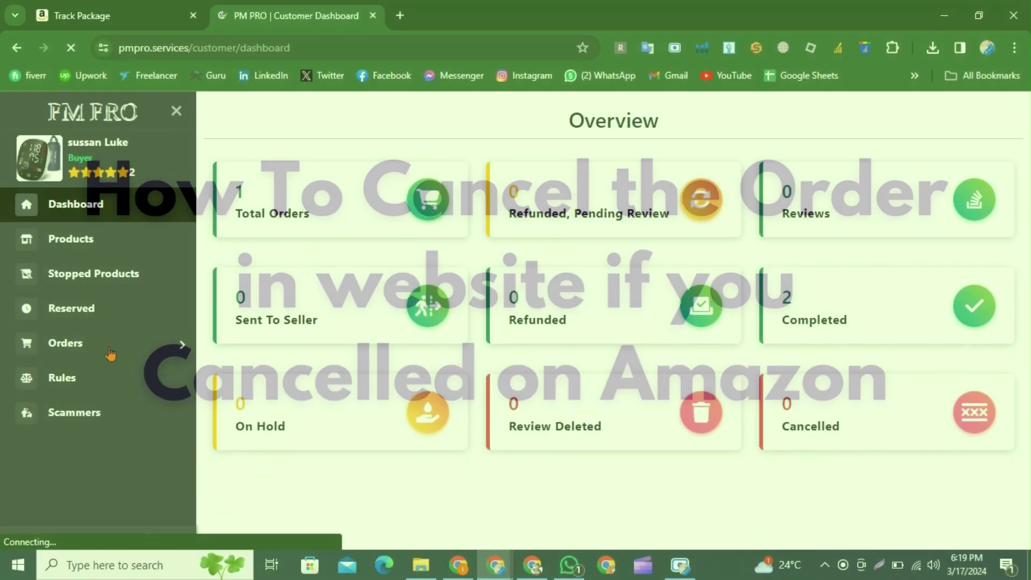
# - Go to the new orders and view the order details of UK-1215
pyautogui.click(106, 343)
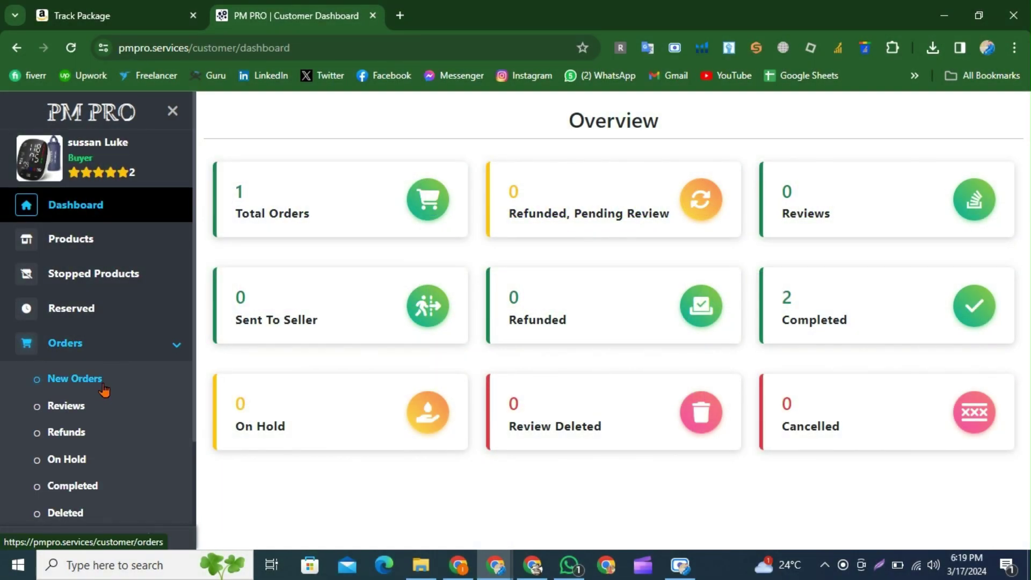
pyautogui.click(75, 379)
pyautogui.click(326, 346)
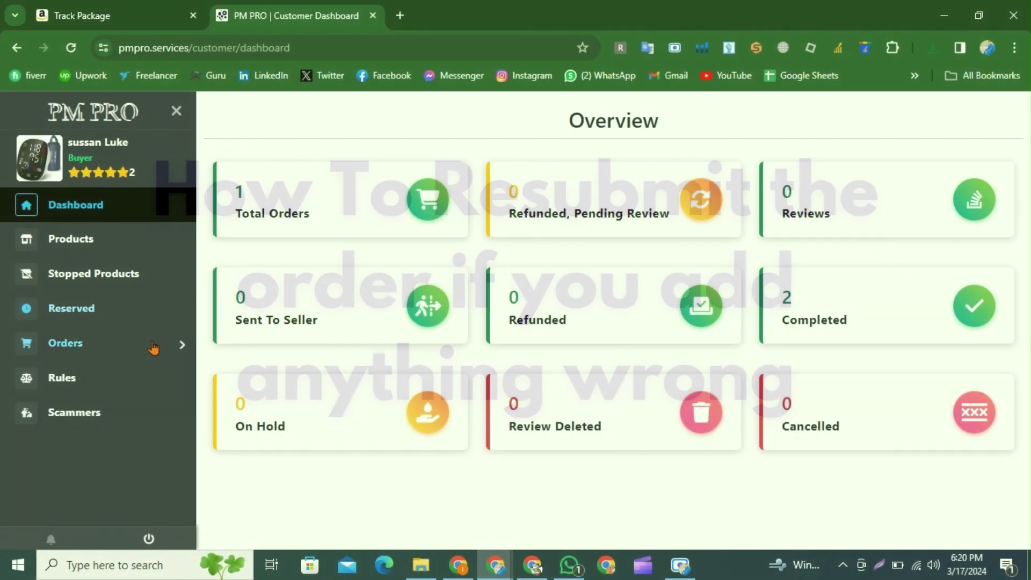
# - Open the UK-1215 order's details from the new orders and start resubmitting the order
pyautogui.click(140, 347)
pyautogui.click(93, 381)
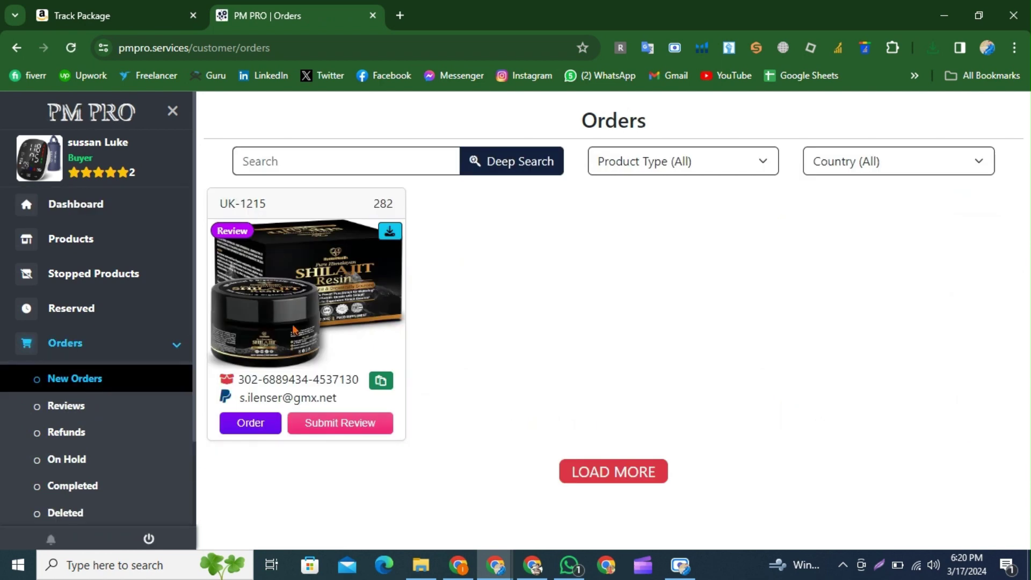
pyautogui.click(326, 319)
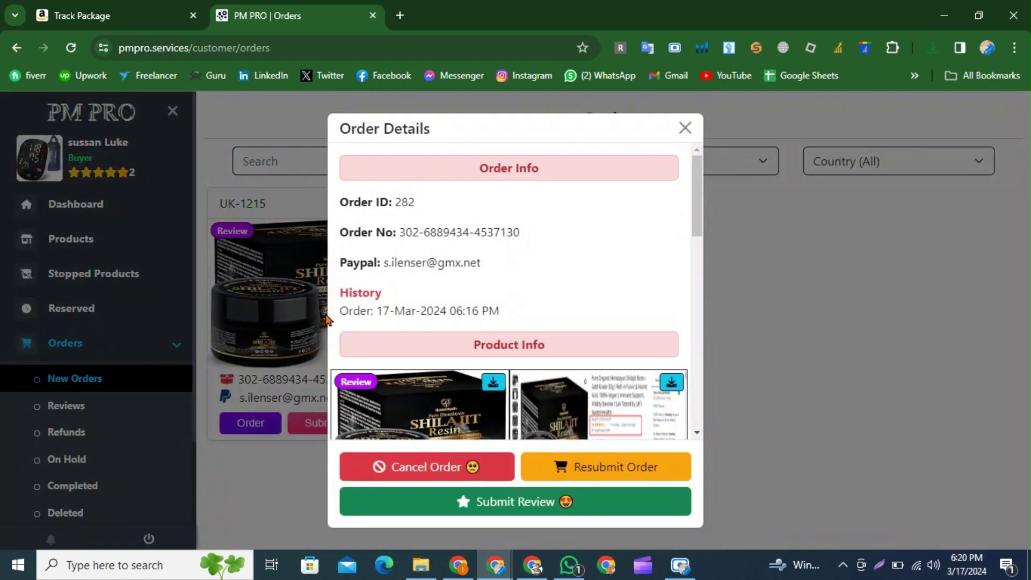
pyautogui.click(620, 465)
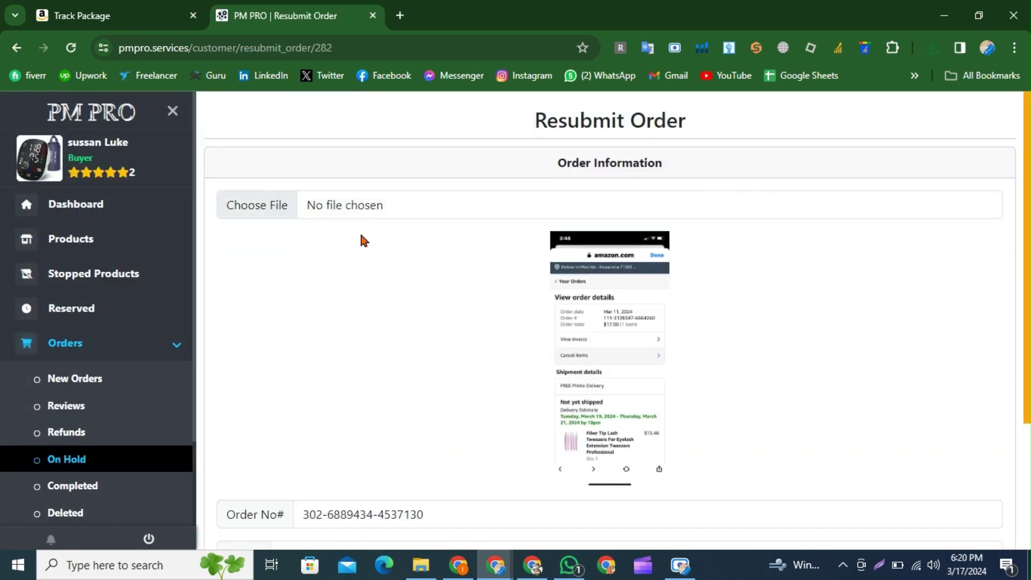
# - Replace the order picture with WhatsApp Image 2024-03-16 at 19.49.12_1a4d8925 and resubmit the order
pyautogui.click(247, 206)
pyautogui.click(248, 219)
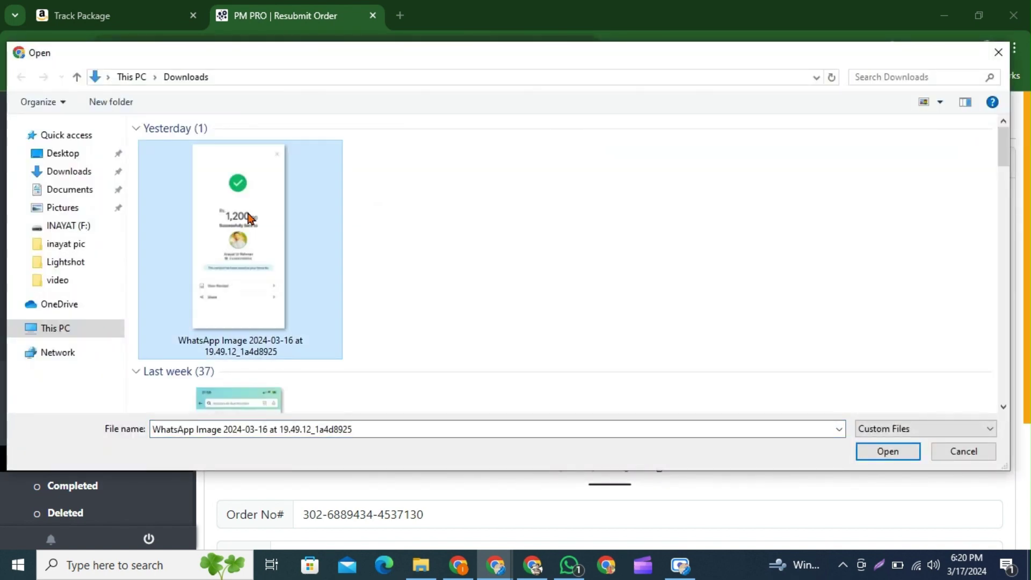
pyautogui.click(888, 452)
pyautogui.click(460, 343)
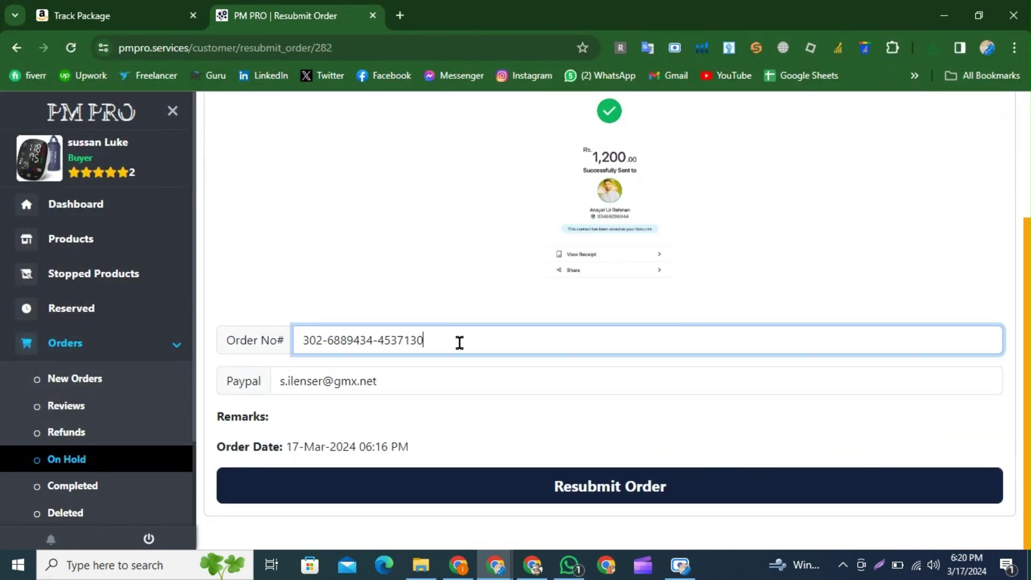
pyautogui.click(586, 492)
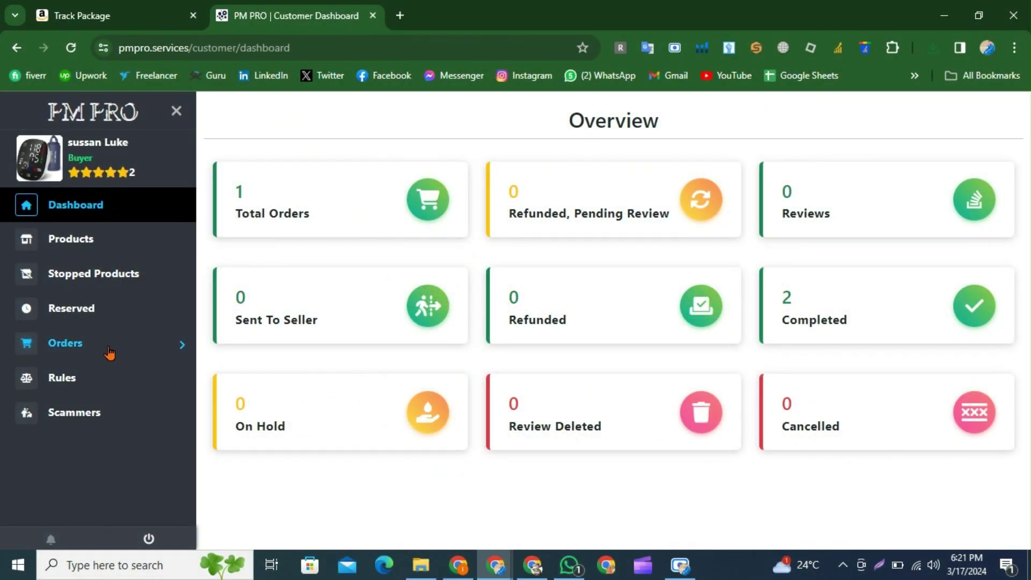
pyautogui.click(109, 353)
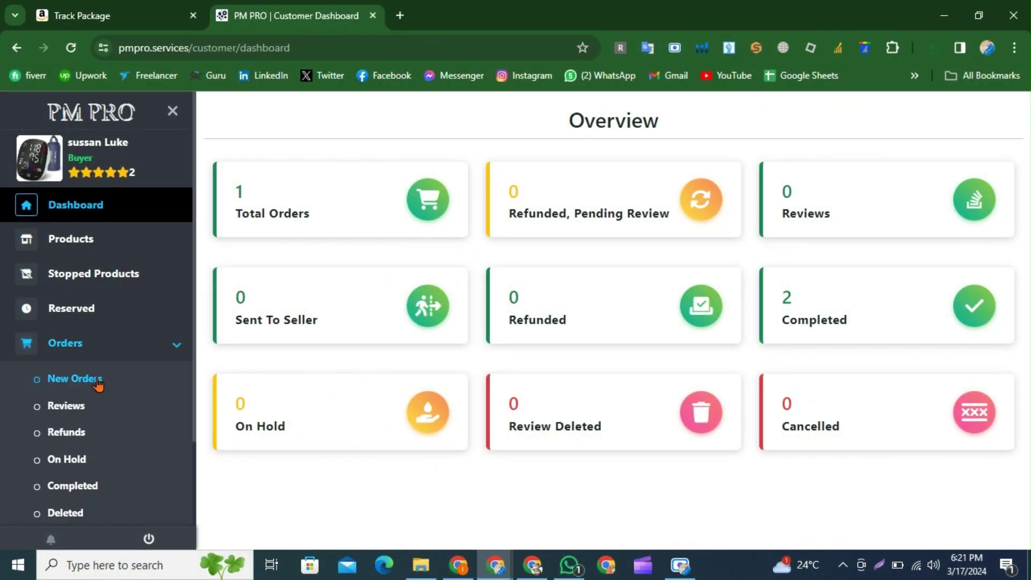
pyautogui.click(102, 382)
pyautogui.click(349, 424)
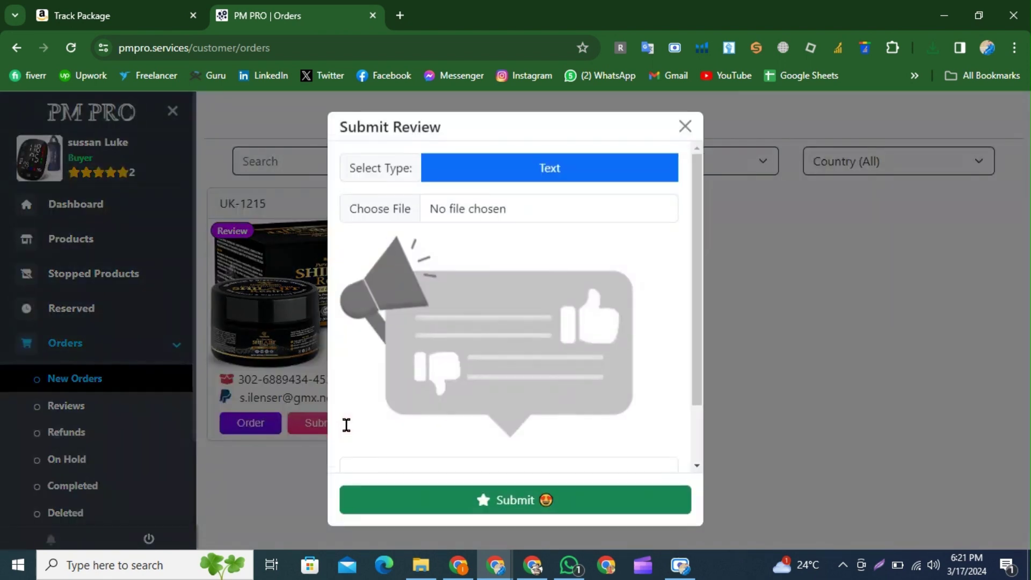
pyautogui.click(450, 214)
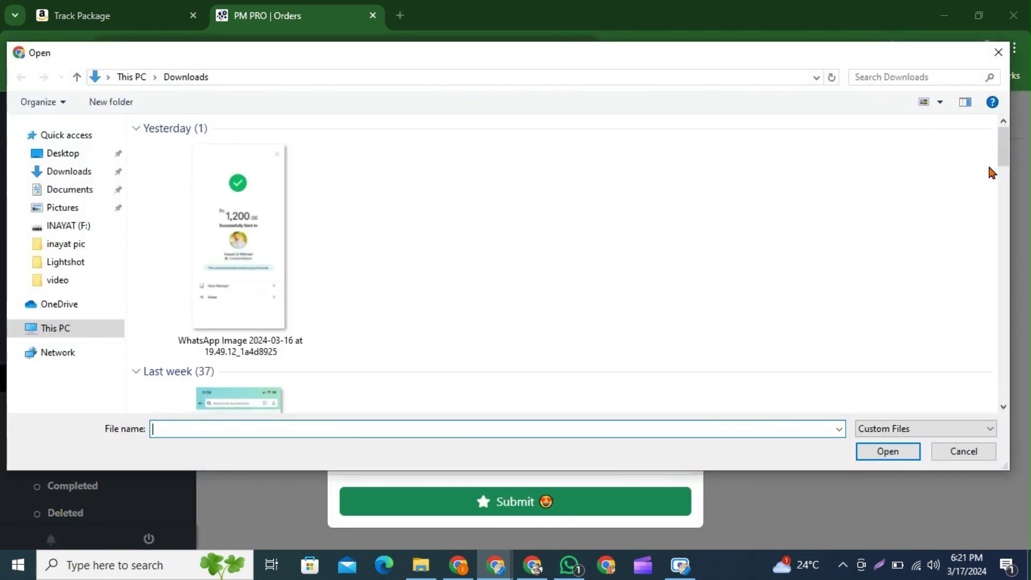
pyautogui.moveTo(1004, 146); pyautogui.dragTo(1003, 183)
pyautogui.doubleClick(271, 225)
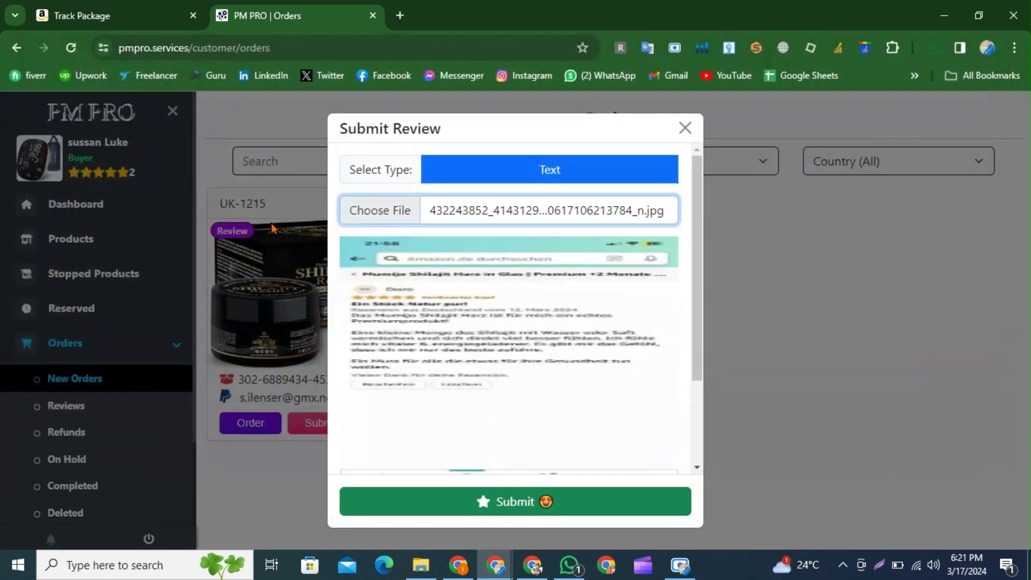
# - Enter "optional" as the review's remarks and submit the review
pyautogui.scroll(-3, 589, 334)
pyautogui.click(437, 402)
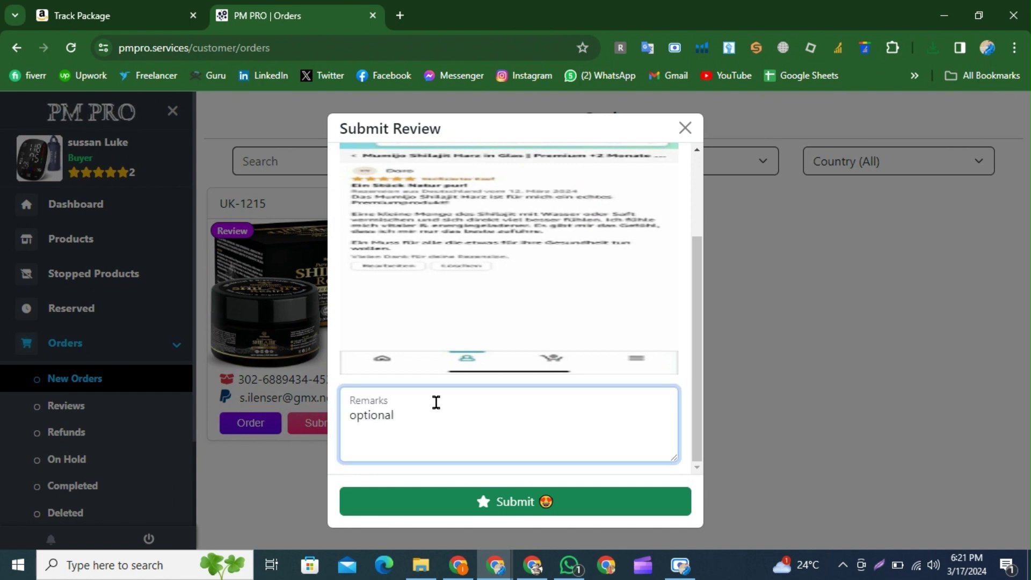
pyautogui.click(525, 513)
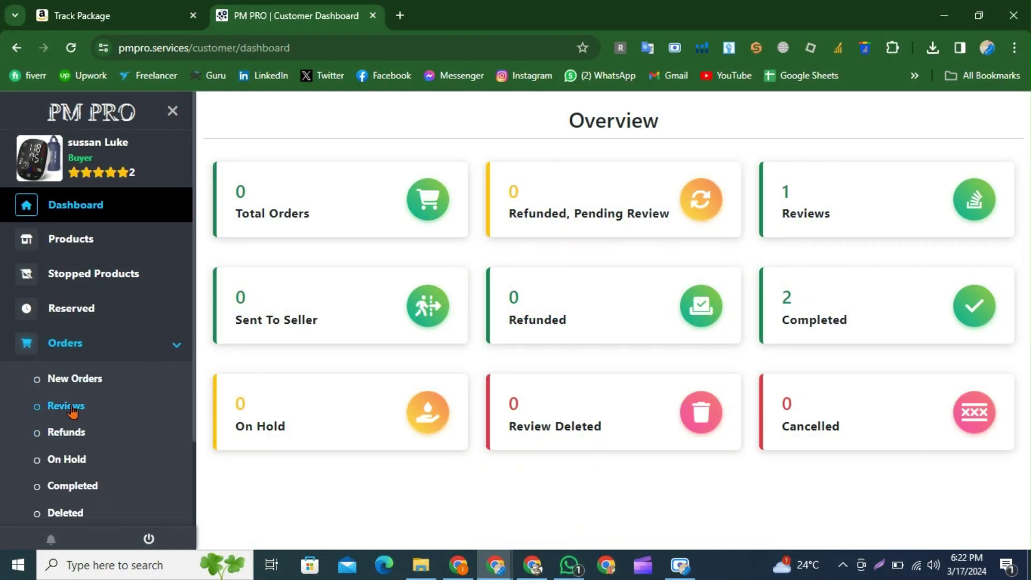
# - Go to the submitted reviews and view UK-1215's order picture and review picture
pyautogui.click(70, 408)
pyautogui.click(255, 424)
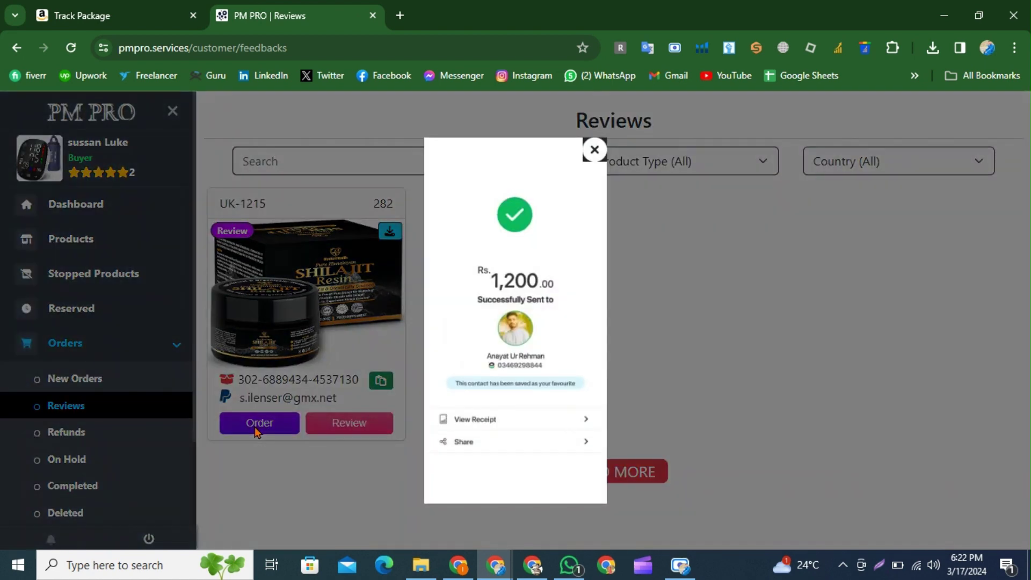
pyautogui.click(254, 427)
pyautogui.click(371, 424)
pyautogui.click(370, 424)
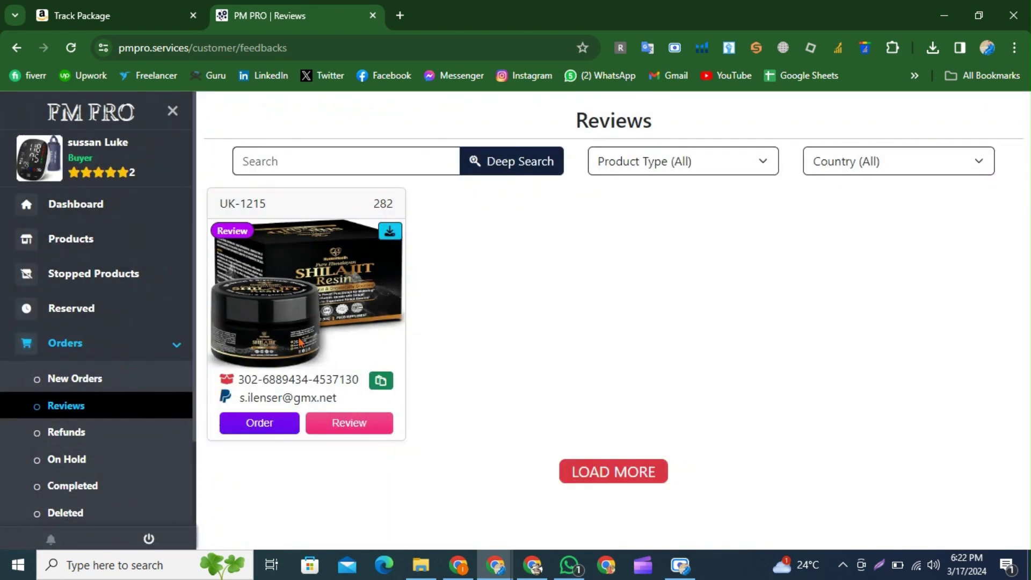
# - From UK-1215's order details, resubmit its review with the picture 3457613f-5cfc-4964-95b7-0081af4daa4f
pyautogui.click(334, 328)
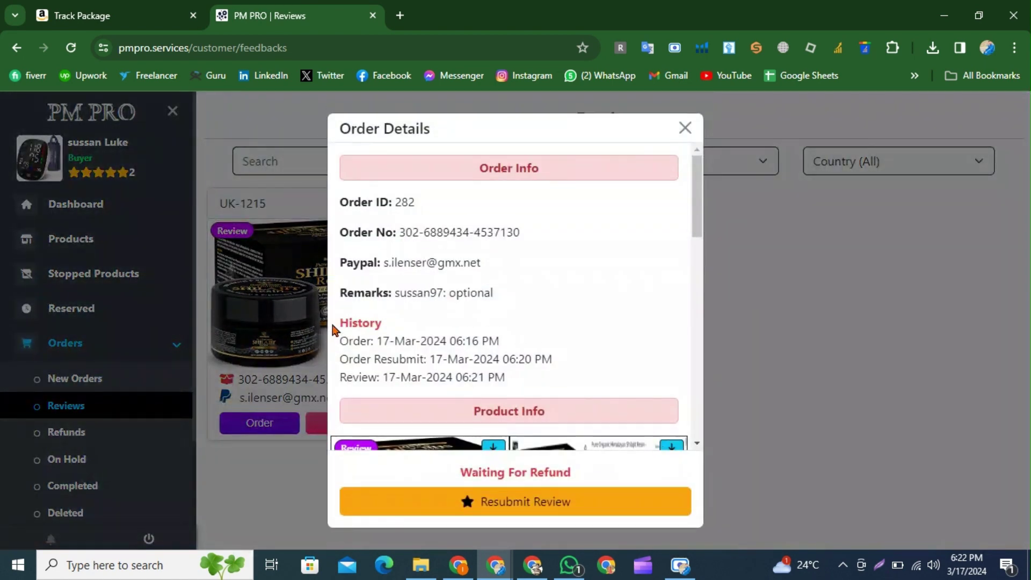
pyautogui.click(527, 504)
pyautogui.click(356, 243)
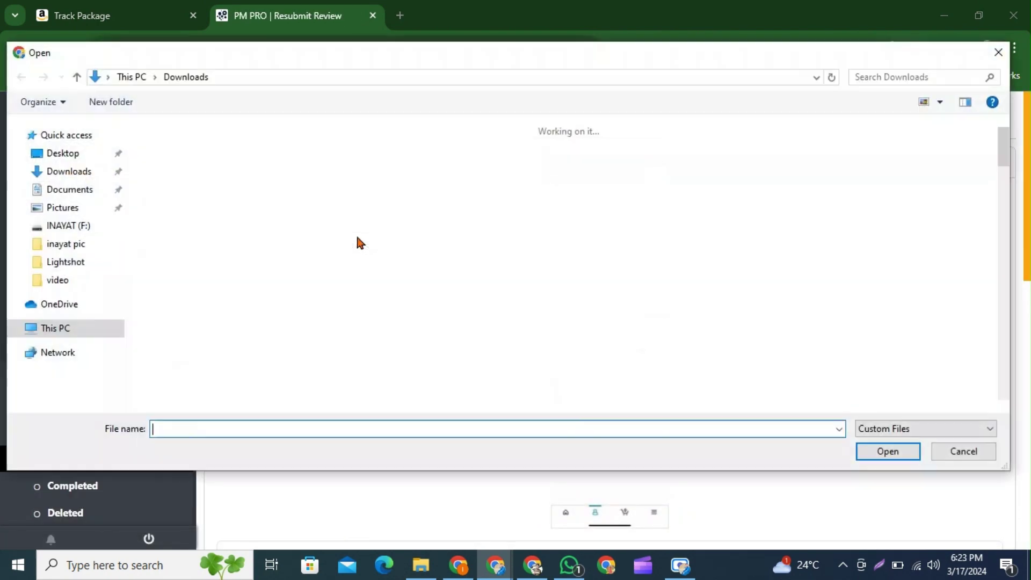
pyautogui.click(301, 399)
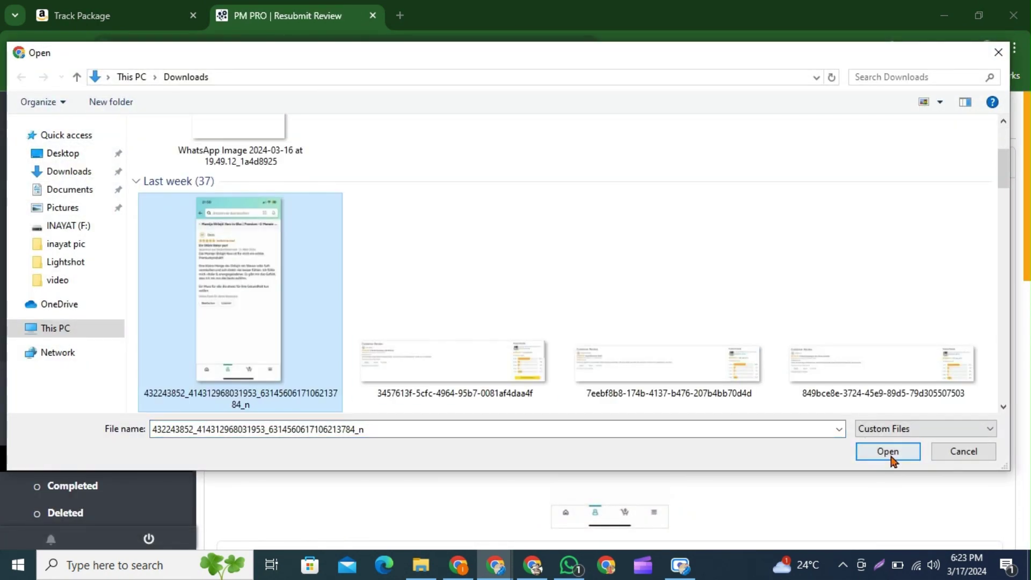
pyautogui.click(537, 371)
pyautogui.click(887, 451)
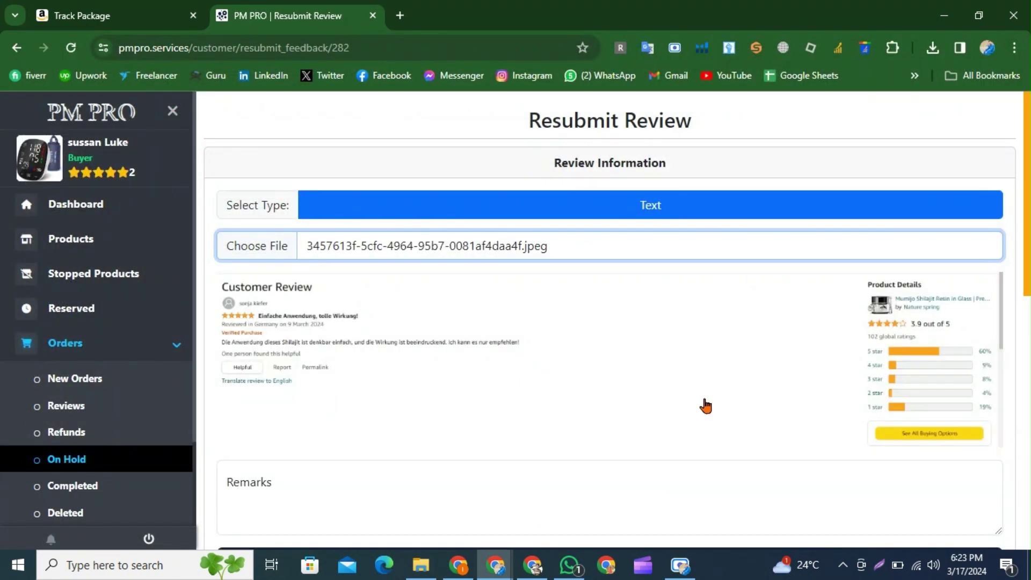
pyautogui.scroll(-3, 704, 406)
pyautogui.click(626, 396)
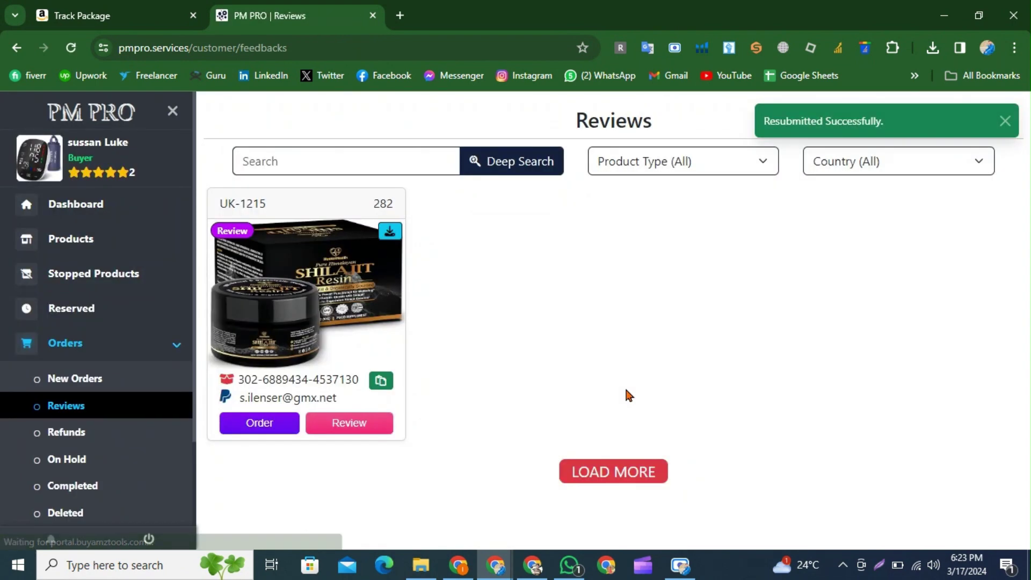
# - View UK-1215's resubmitted review picture and, among the refunds, its refund payment picture
pyautogui.click(364, 424)
pyautogui.click(407, 461)
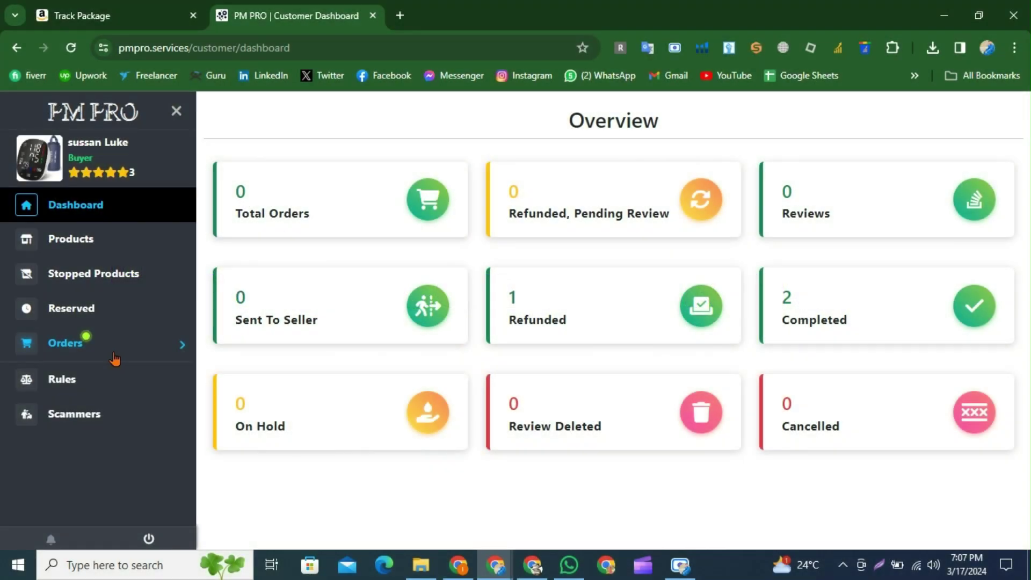
pyautogui.click(115, 355)
pyautogui.click(145, 441)
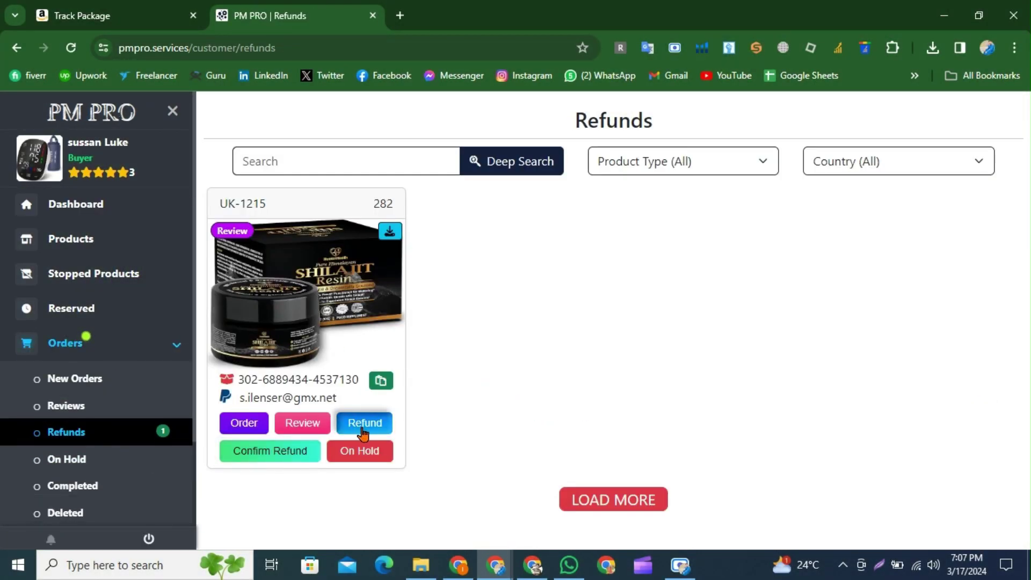
pyautogui.click(364, 425)
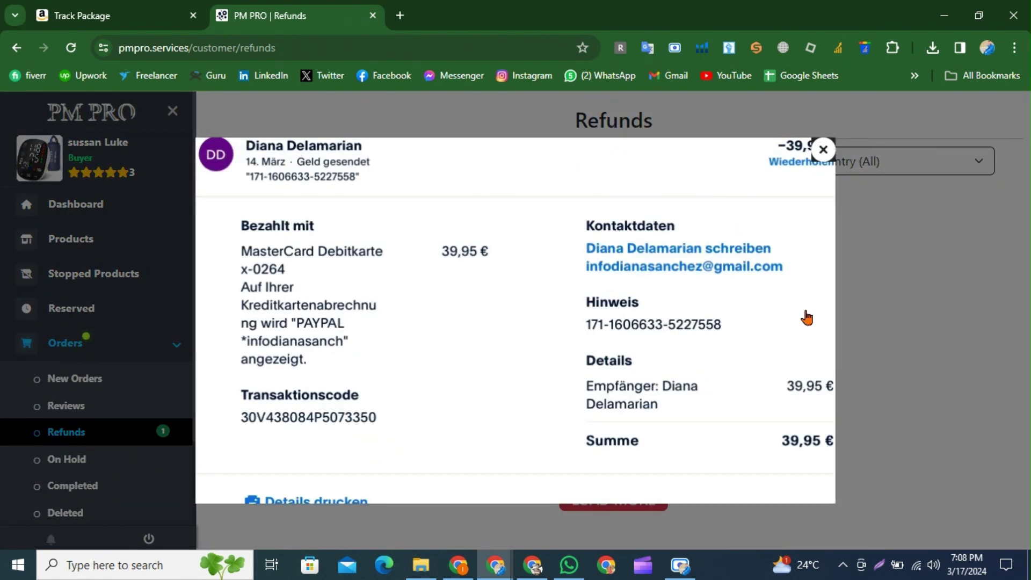
pyautogui.click(823, 150)
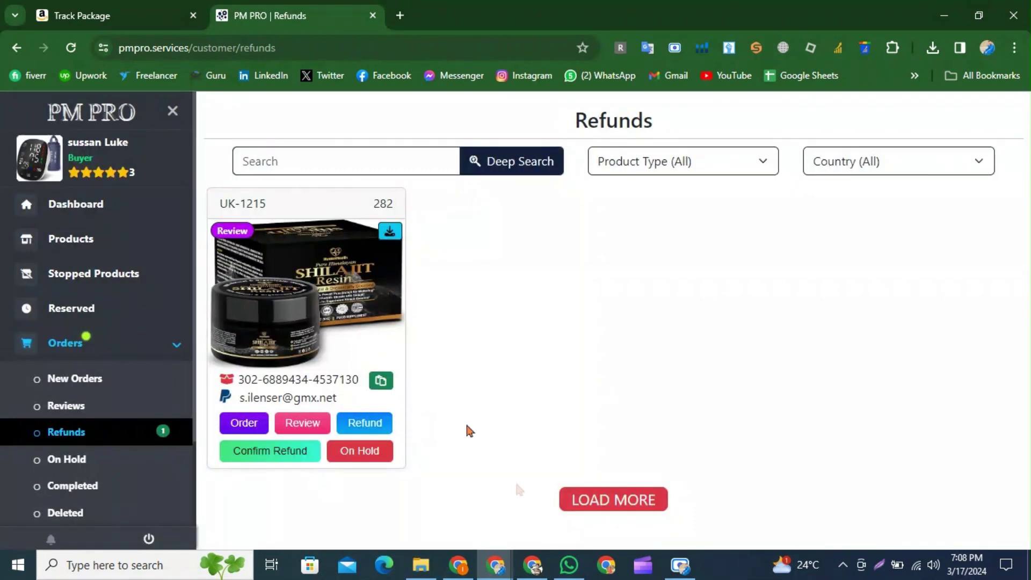
# - Start confirming UK-1215's refund and rate the order experience five stars
pyautogui.click(273, 453)
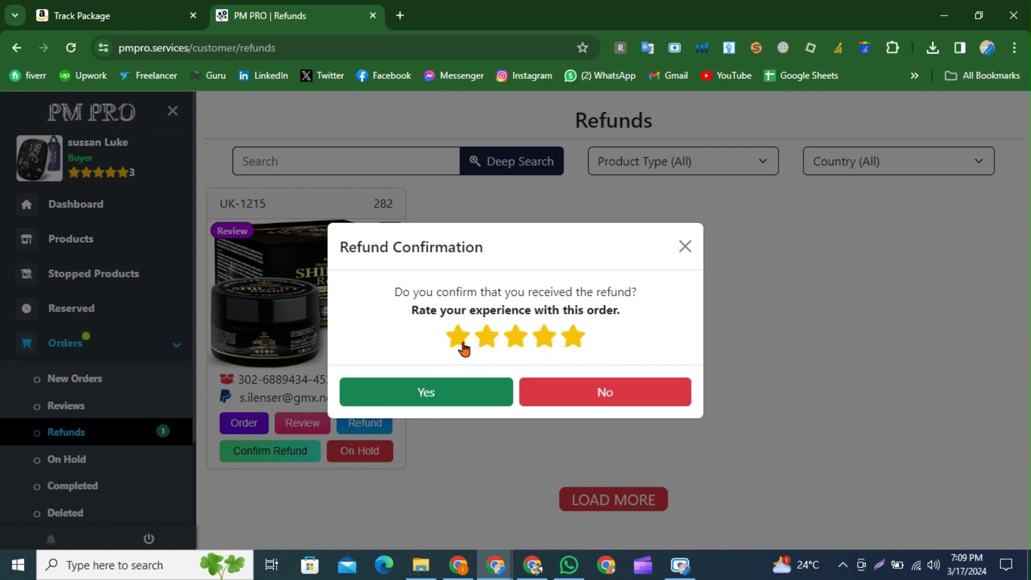
pyautogui.click(572, 338)
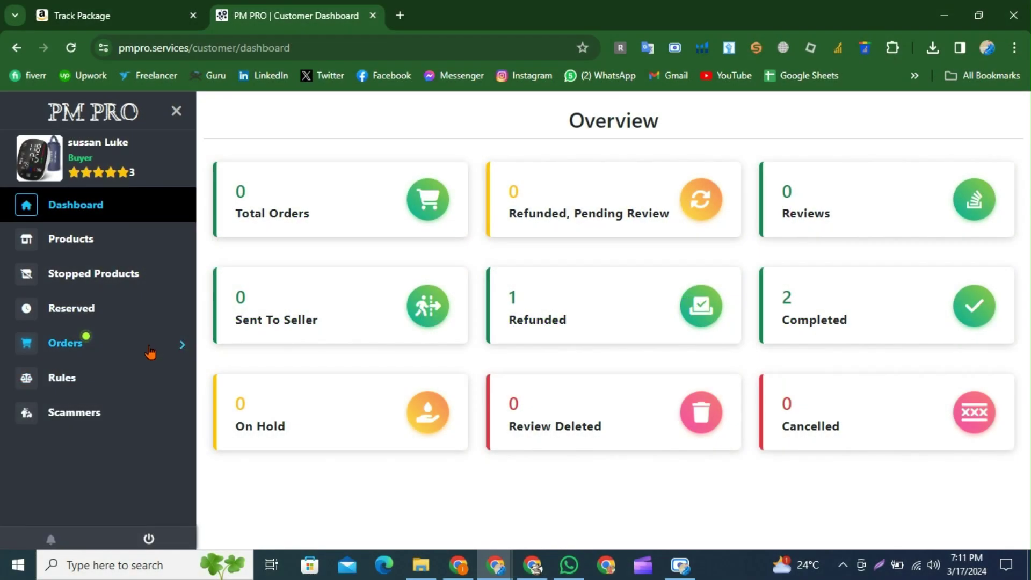
# - Go to the refunds, put UK-1215's refund on hold and submit a written reason
pyautogui.click(150, 352)
pyautogui.click(144, 435)
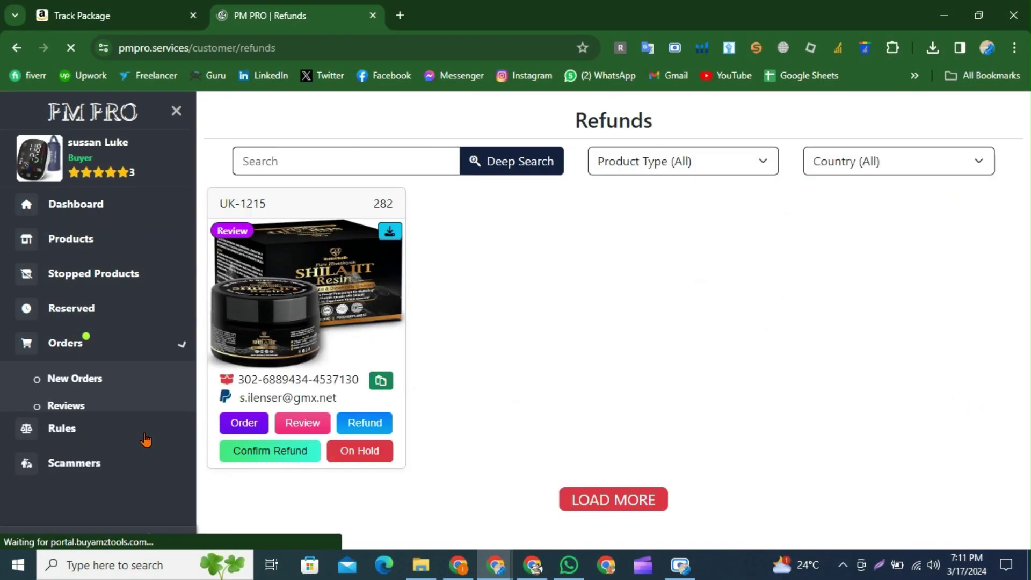
pyautogui.click(380, 457)
pyautogui.click(442, 328)
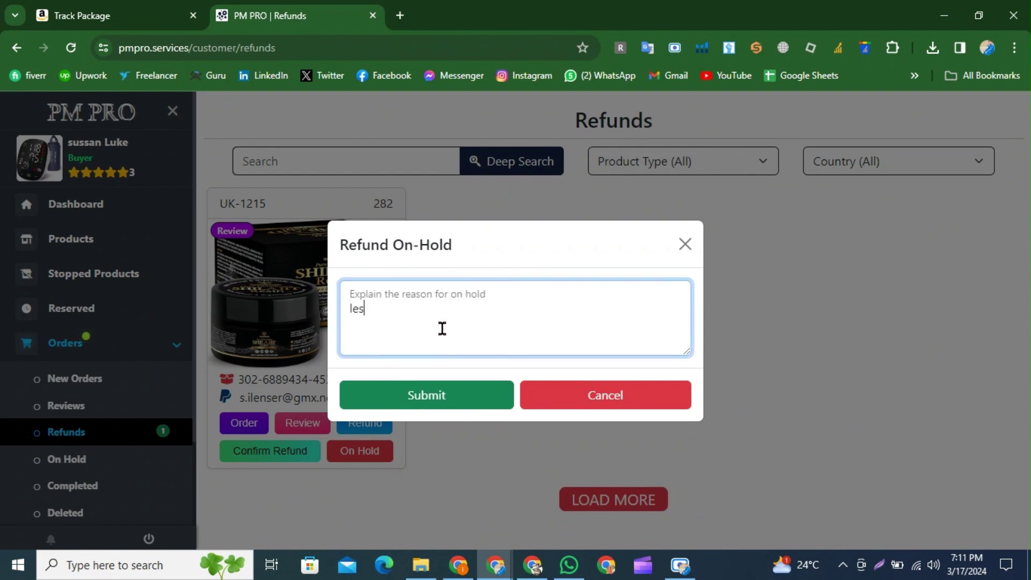
pyautogui.click(473, 402)
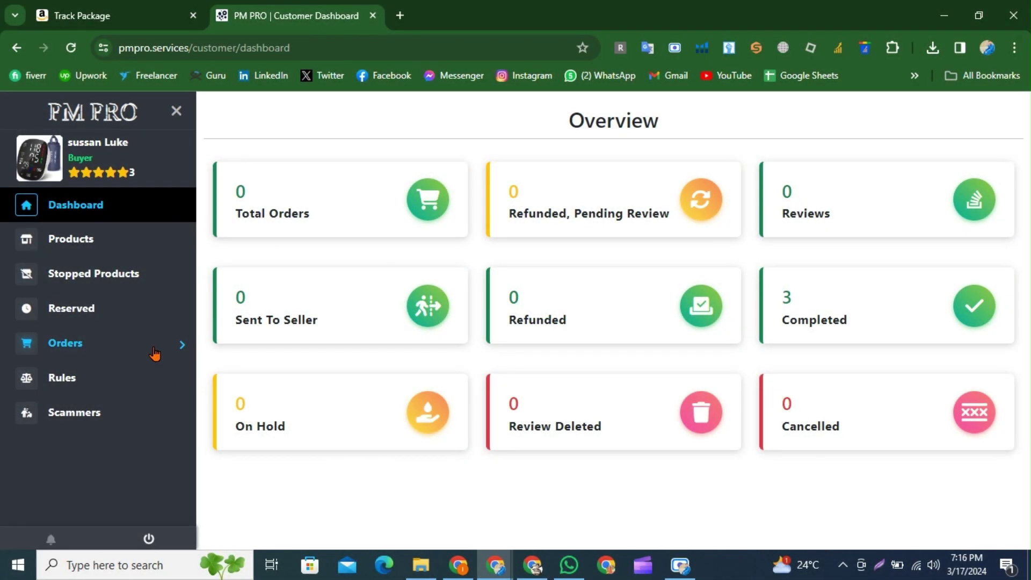
# - Go to the completed orders and view US-1383's order picture and refund picture
pyautogui.click(155, 343)
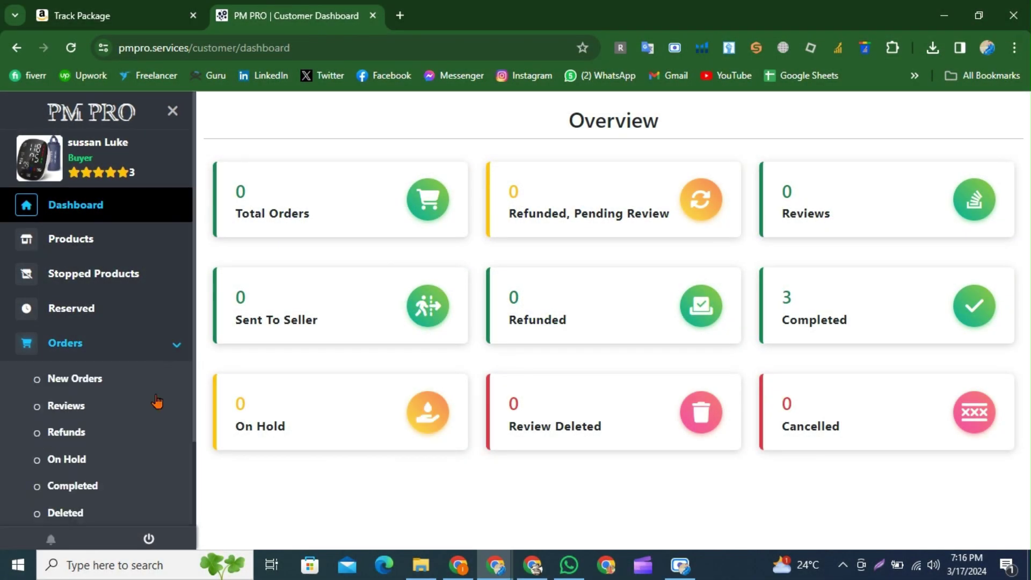
pyautogui.click(95, 489)
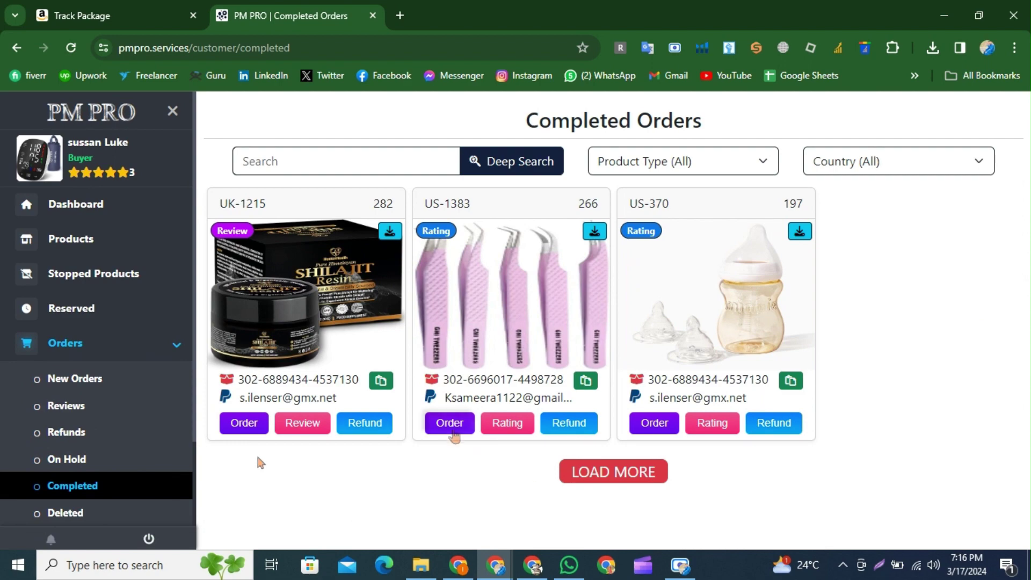
pyautogui.click(449, 423)
pyautogui.click(841, 474)
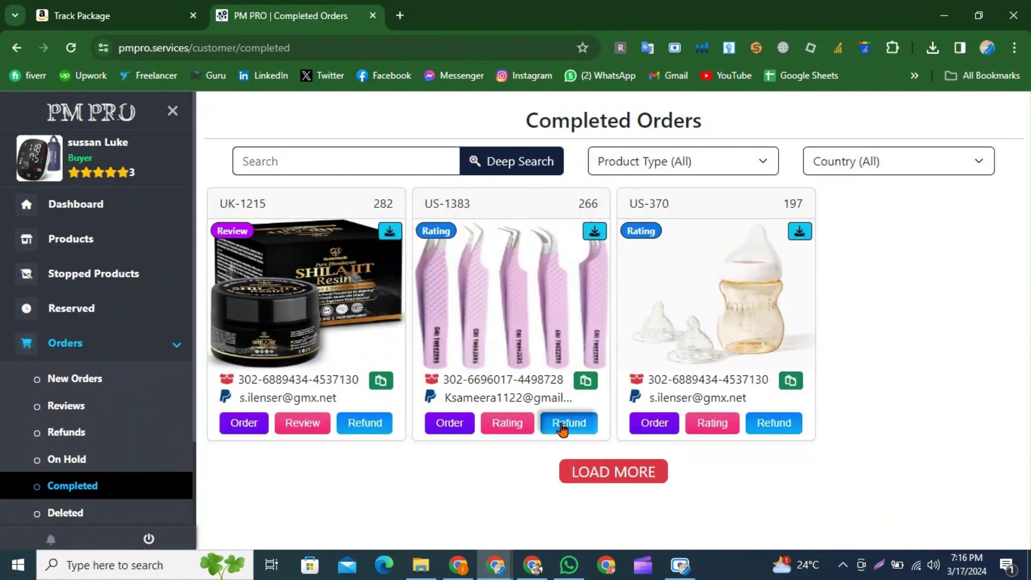
pyautogui.click(562, 424)
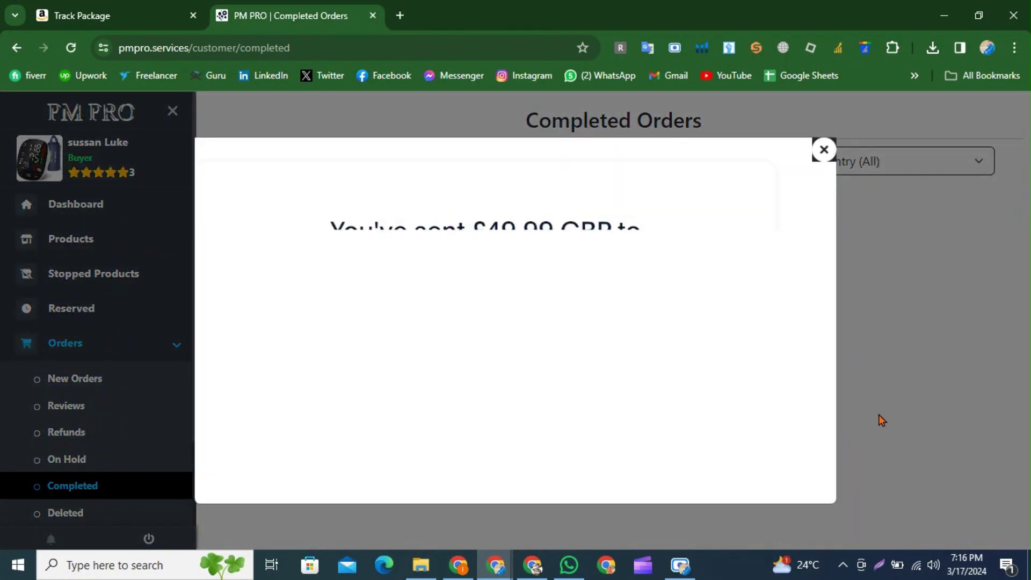
pyautogui.click(946, 423)
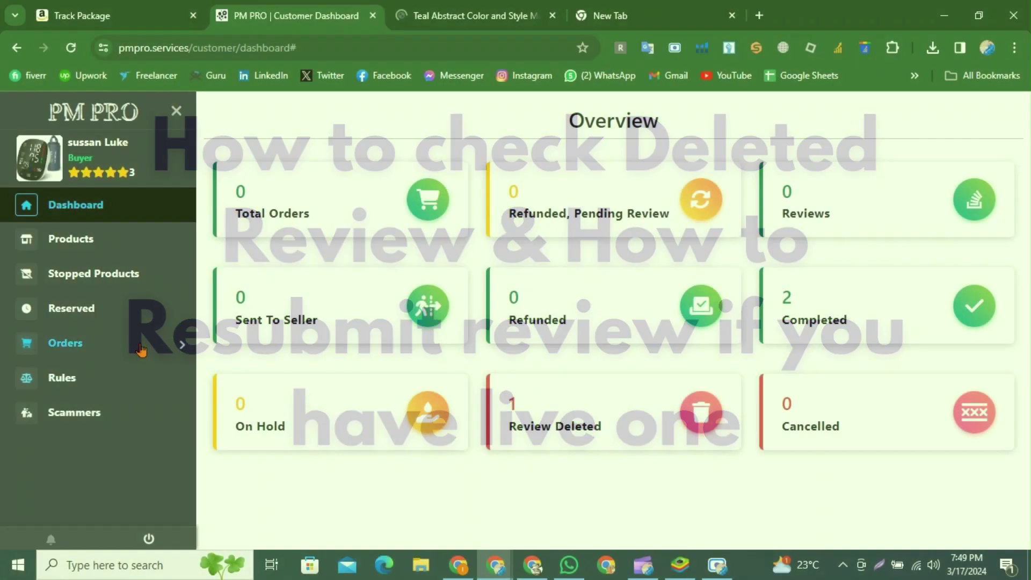
# - Go to the deleted reviews and start resubmitting the review for order 282
pyautogui.click(65, 236)
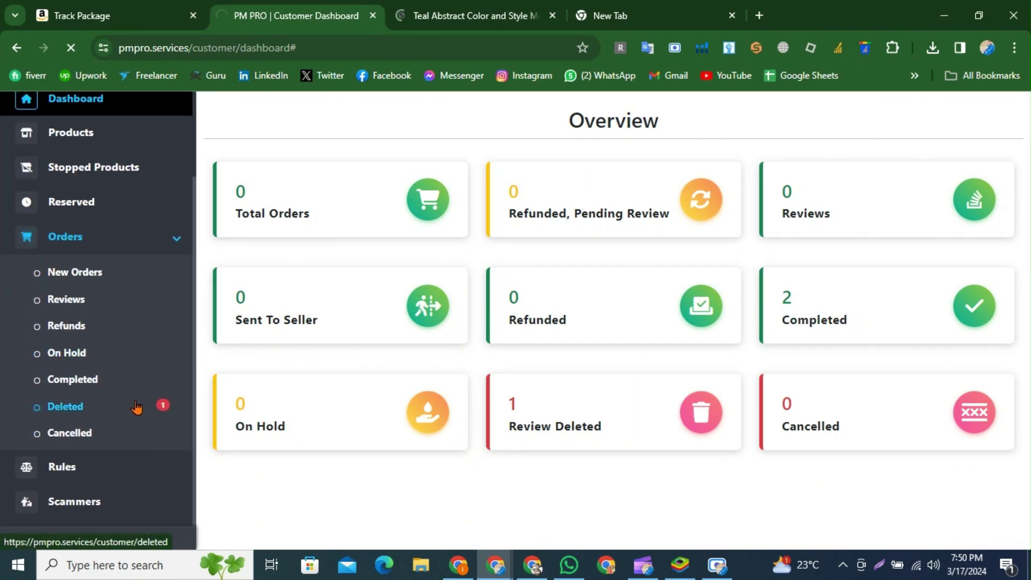
pyautogui.click(136, 407)
pyautogui.click(324, 450)
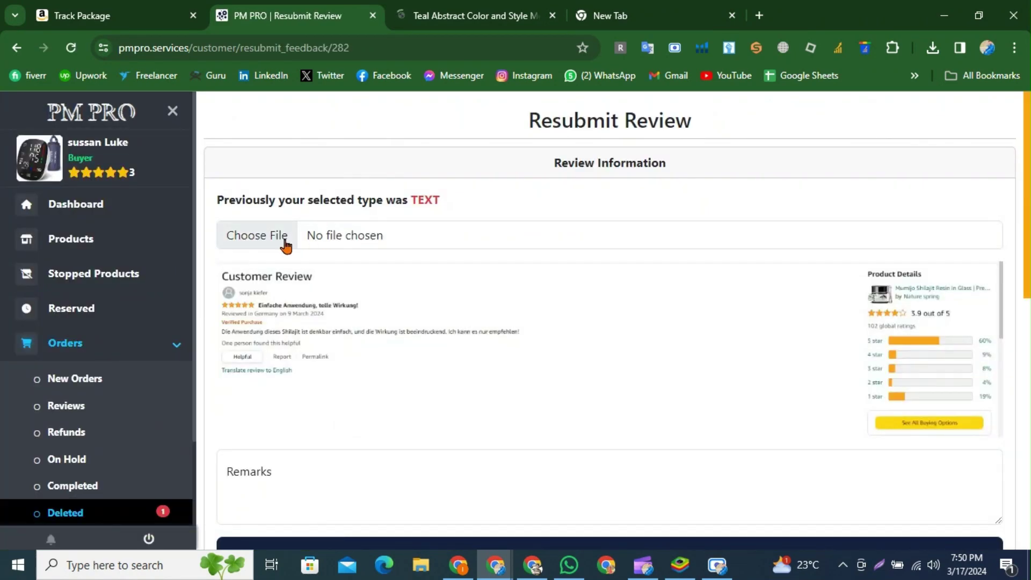
pyautogui.click(313, 239)
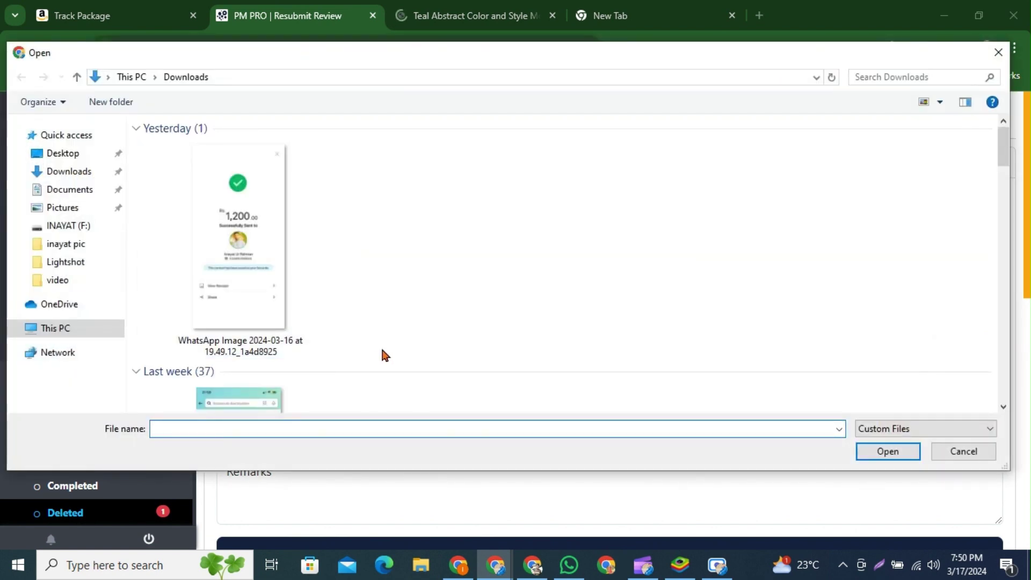
pyautogui.scroll(-3, 381, 346)
pyautogui.doubleClick(253, 299)
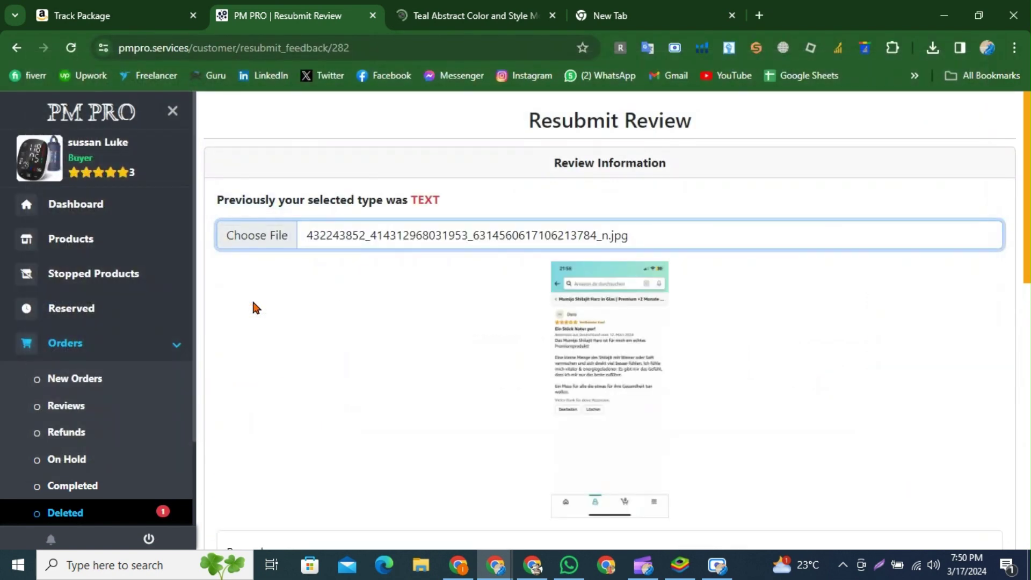
pyautogui.scroll(-5, 455, 370)
pyautogui.click(361, 287)
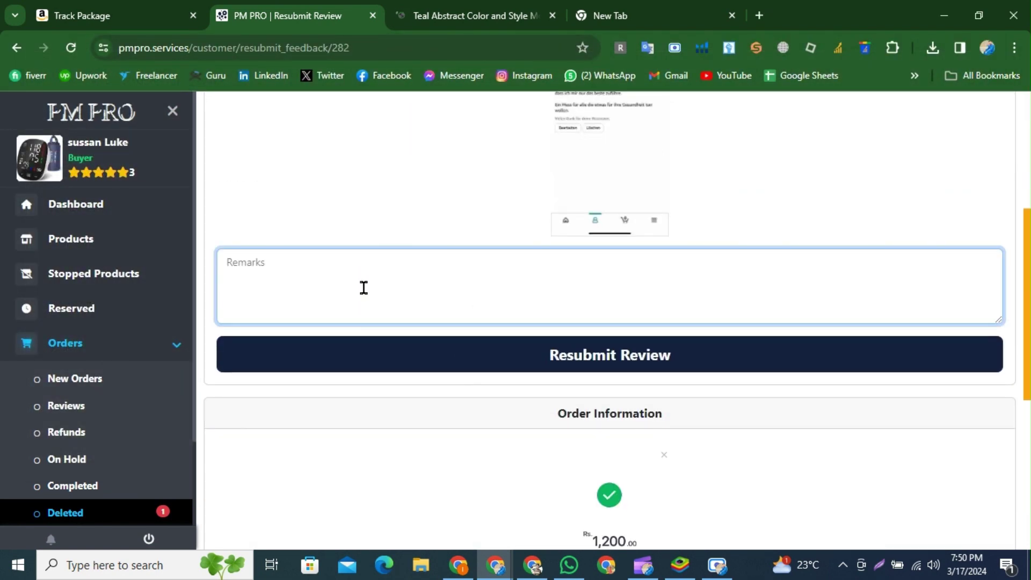
pyautogui.click(557, 366)
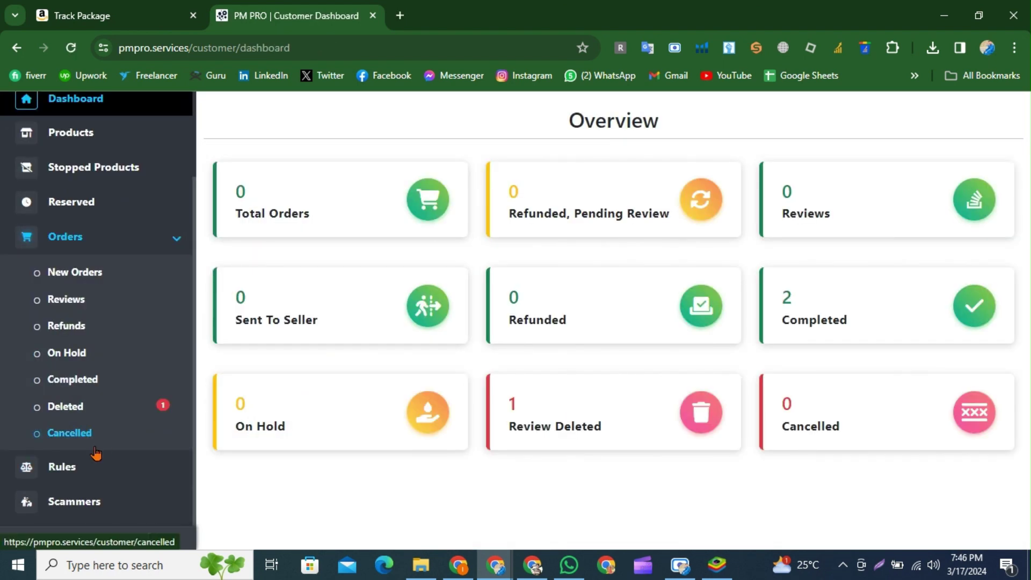
# - Open the rules page and examine the PM PRO Policy
pyautogui.click(67, 472)
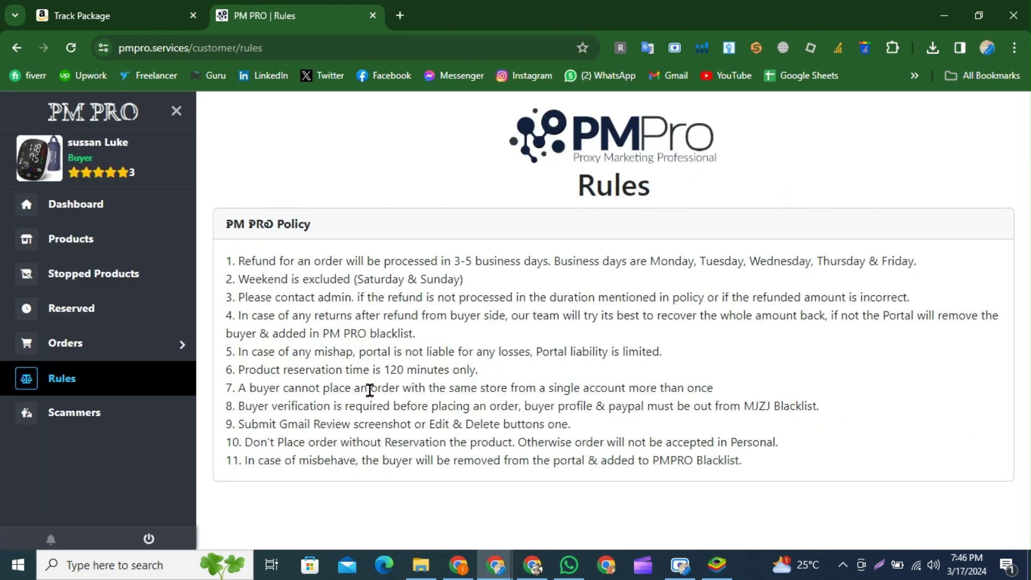
pyautogui.moveTo(226, 222); pyautogui.dragTo(437, 229)
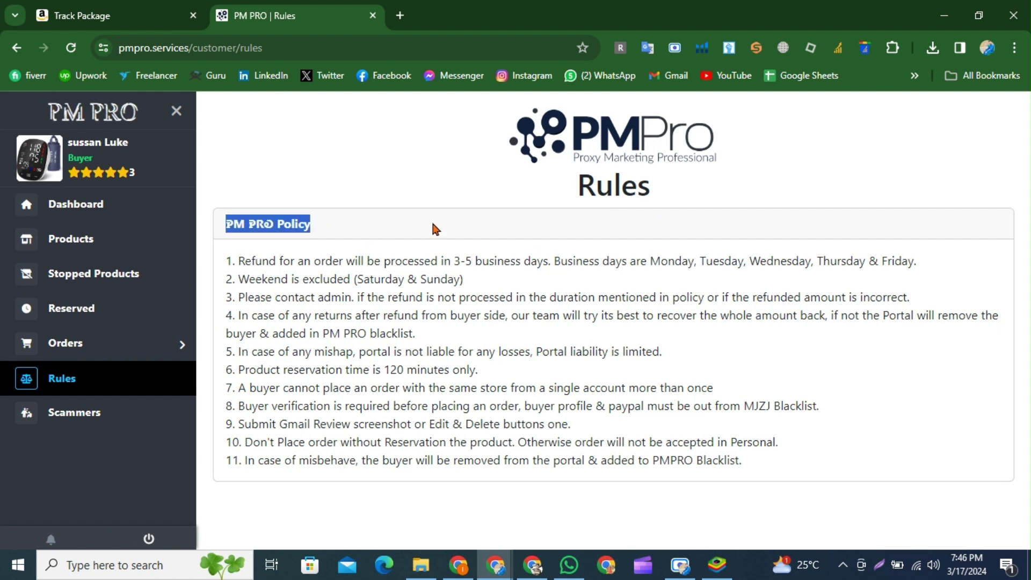
pyautogui.click(437, 230)
# - Open the scammers list and search it for the PayPal e-mail copied from the fourth entry
pyautogui.click(77, 417)
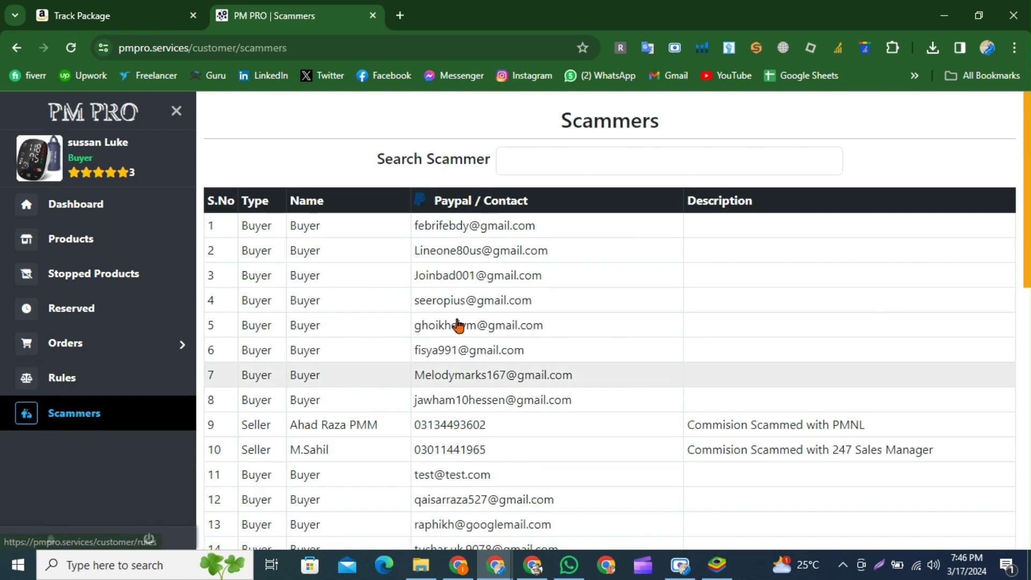
pyautogui.moveTo(414, 302); pyautogui.dragTo(531, 306)
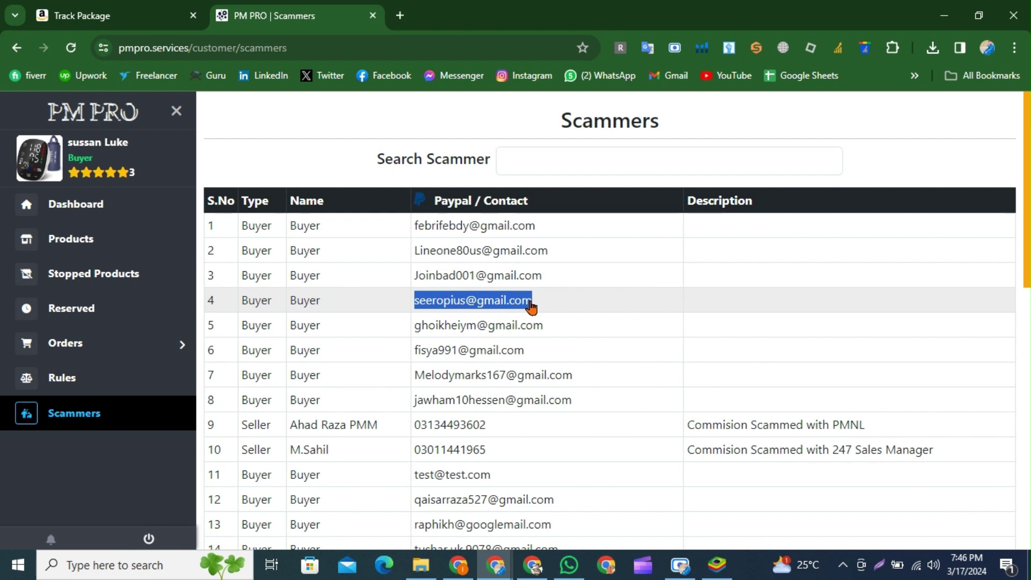
pyautogui.hotkey('ctrl', 'c')
pyautogui.click(525, 158)
pyautogui.hotkey('ctrl', 'v')
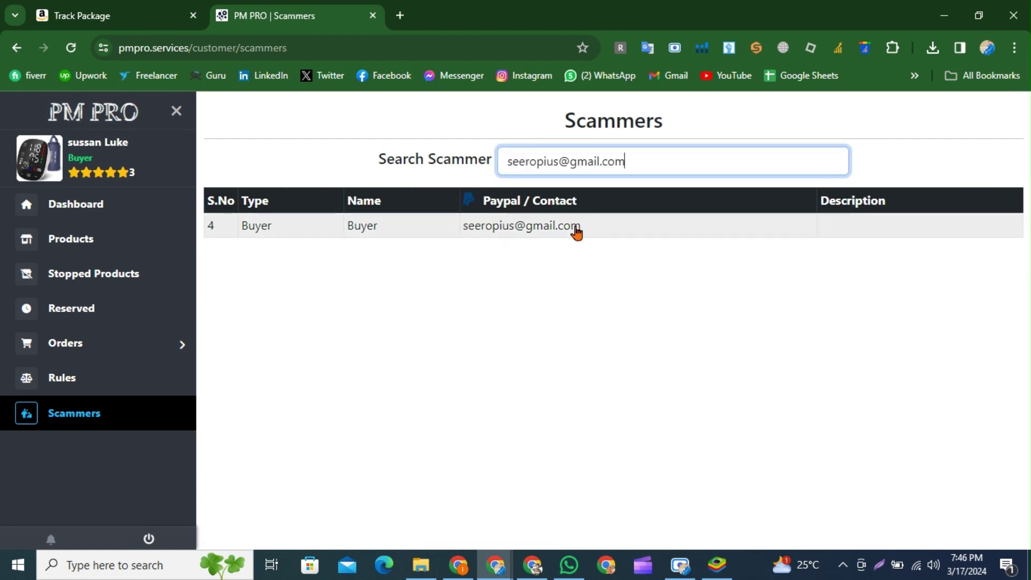
# - Clear the scammer search and check the notifications
pyautogui.press('BackSpace')
pyautogui.press('BackSpace')
pyautogui.press('BackSpace')
pyautogui.press('BackSpace')
pyautogui.press('BackSpace')
pyautogui.press('BackSpace')
pyautogui.press('BackSpace')
pyautogui.press('BackSpace')
pyautogui.press('BackSpace')
pyautogui.press('BackSpace')
pyautogui.press('BackSpace')
pyautogui.press('BackSpace')
pyautogui.press('BackSpace')
pyautogui.press('BackSpace')
pyautogui.press('BackSpace')
pyautogui.press('BackSpace')
pyautogui.press('BackSpace')
pyautogui.press('BackSpace')
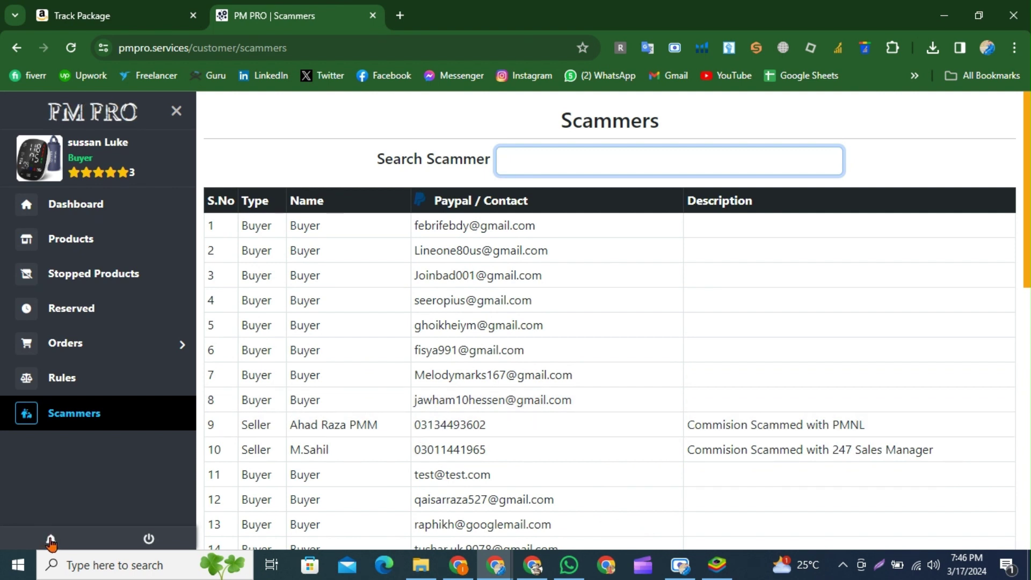
pyautogui.click(51, 540)
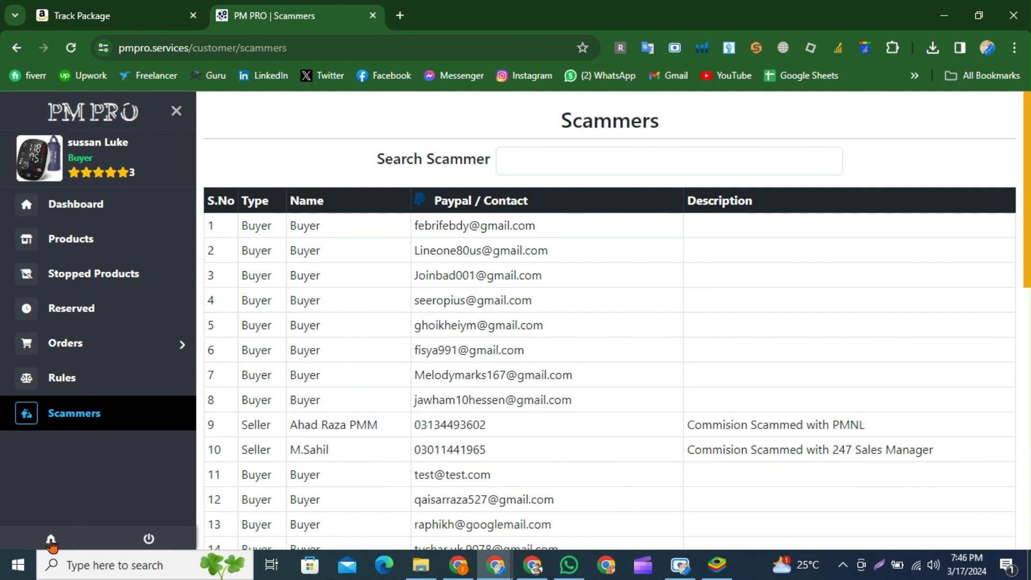